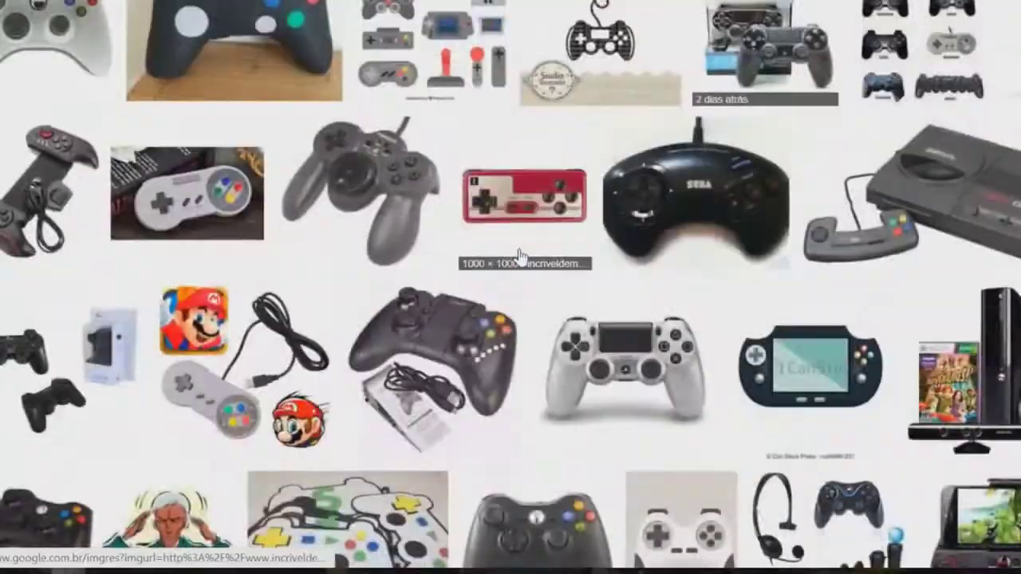
scroll(519, 253, down, 3)
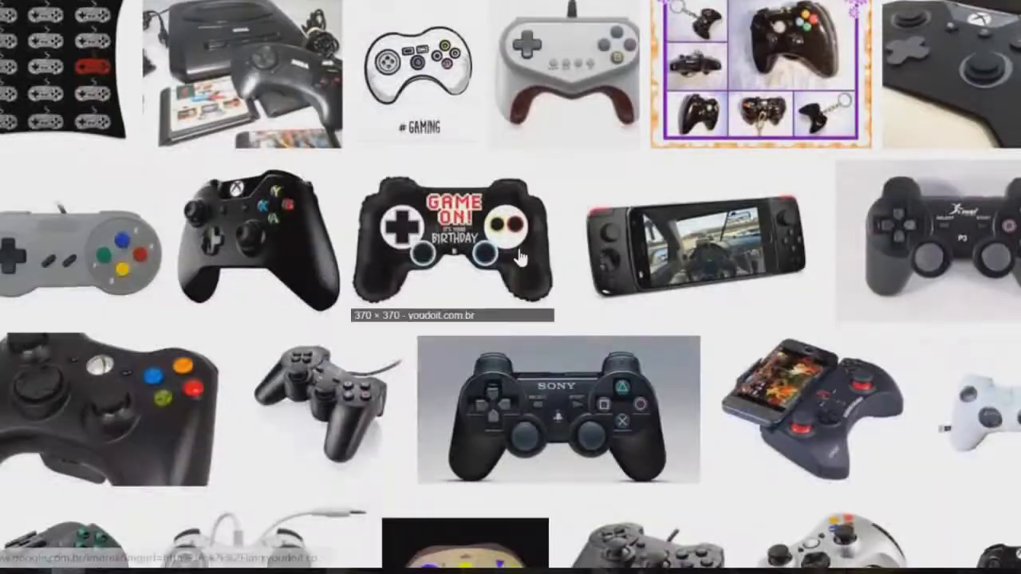
scroll(519, 257, down, 5)
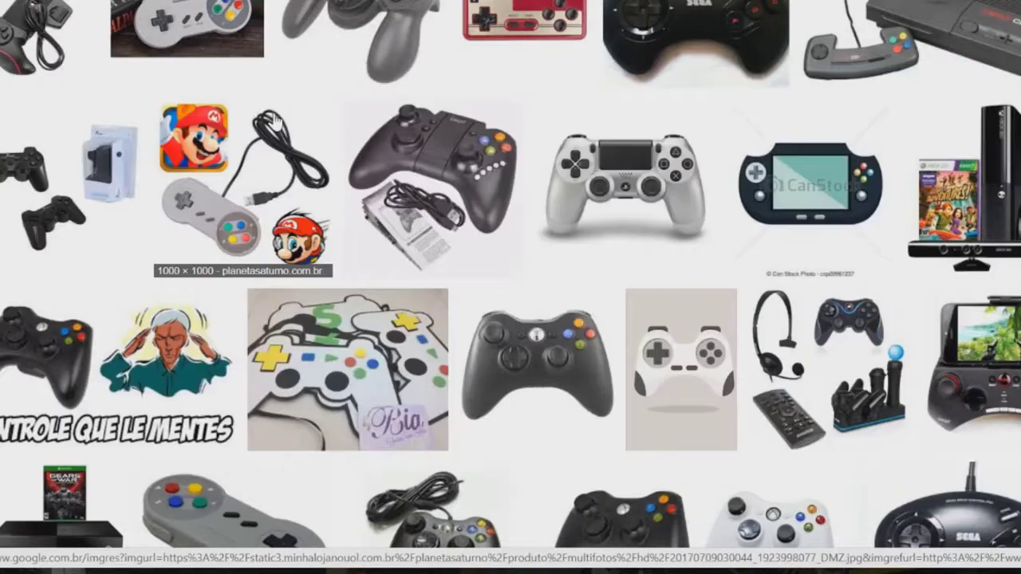
scroll(487, 278, up, 5)
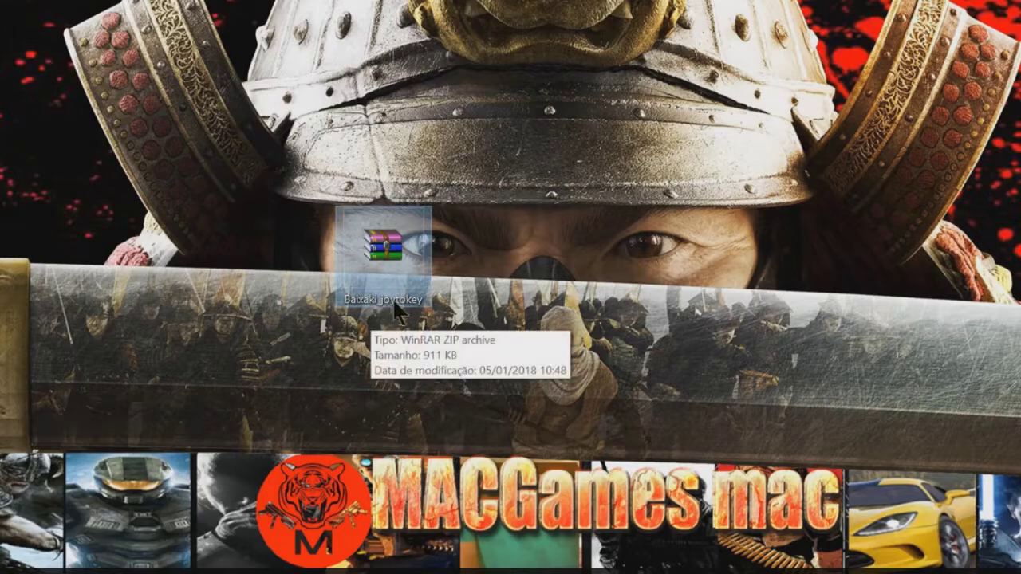
Step: Extract the Baixaki_joytokey archive into its own folder, arrange both icons on the desktop and open the extracted folder
right_click(389, 251)
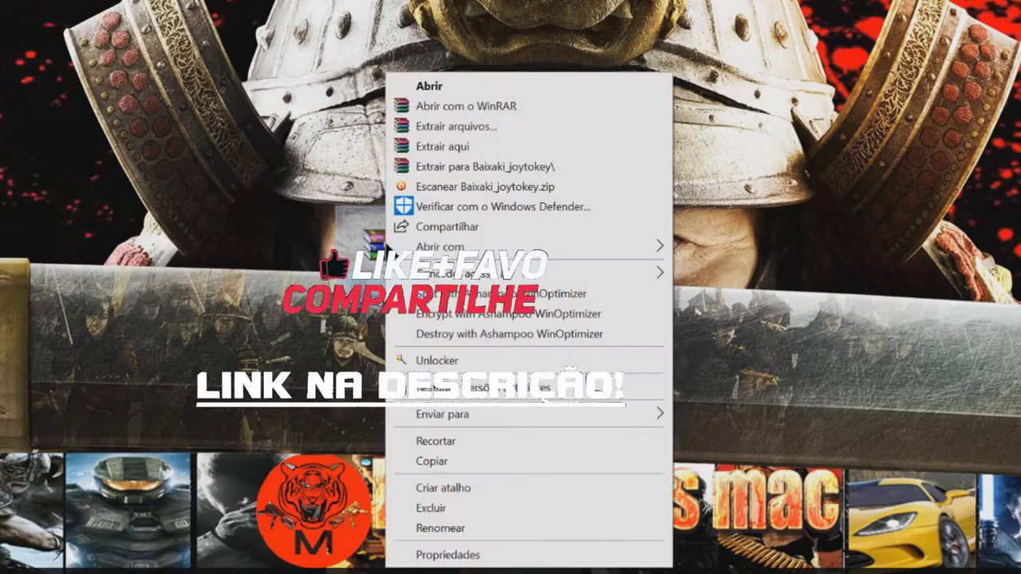
click(439, 166)
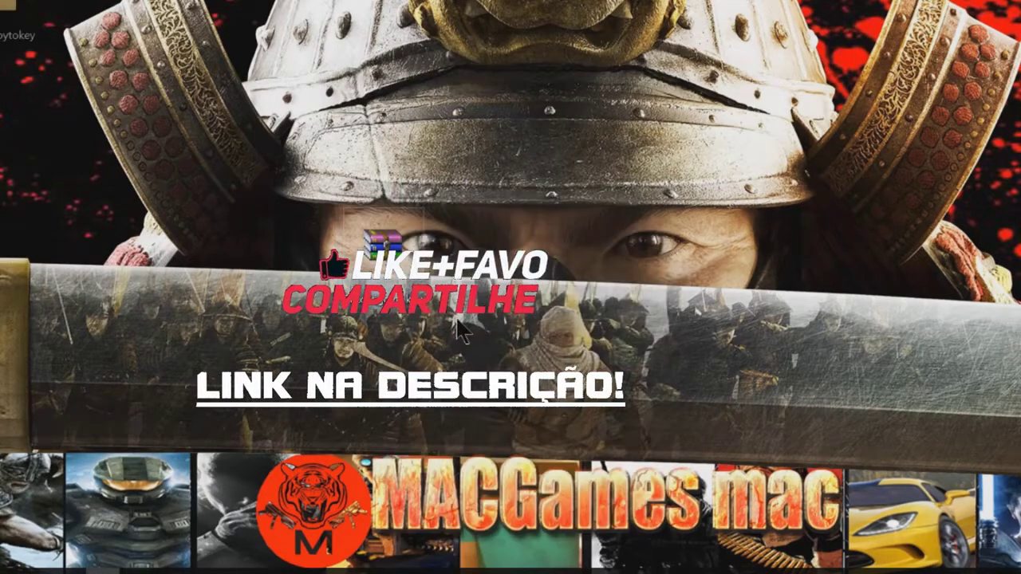
drag(22, 17, 386, 136)
drag(383, 243, 192, 248)
drag(396, 134, 472, 268)
double_click(472, 268)
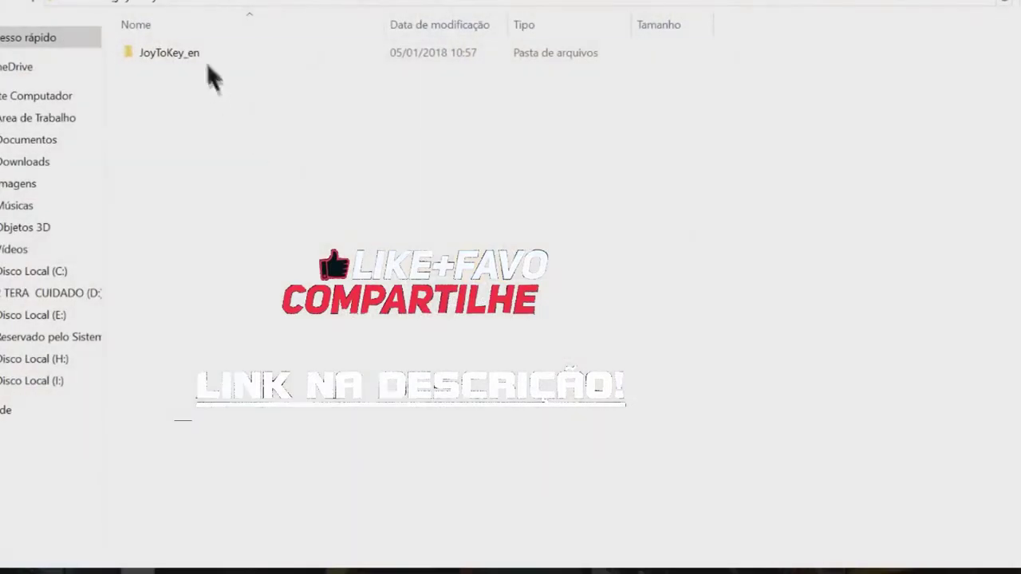
Step: Set the view of the extracted Baixaki_joytokey folder to extra large icons
double_click(205, 62)
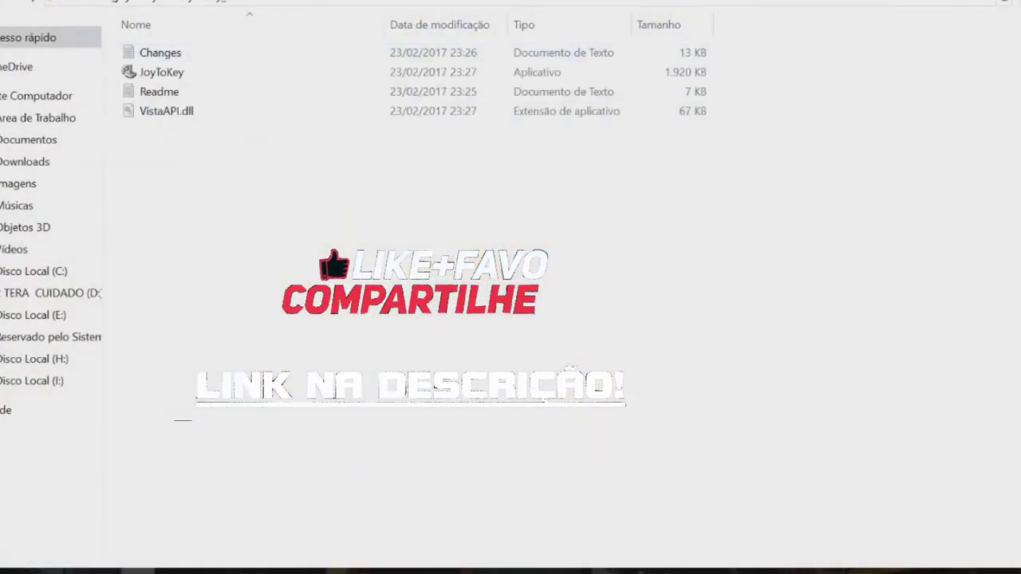
key(alt+Left)
right_click(363, 289)
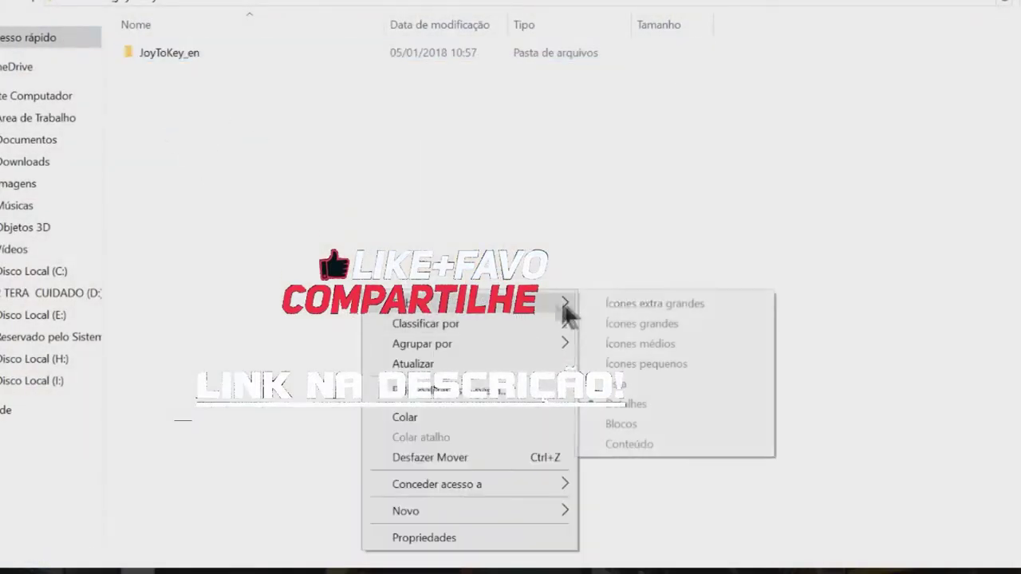
click(590, 303)
Step: Open the JoyToKey_en folder and display its files as extra large icons
double_click(219, 152)
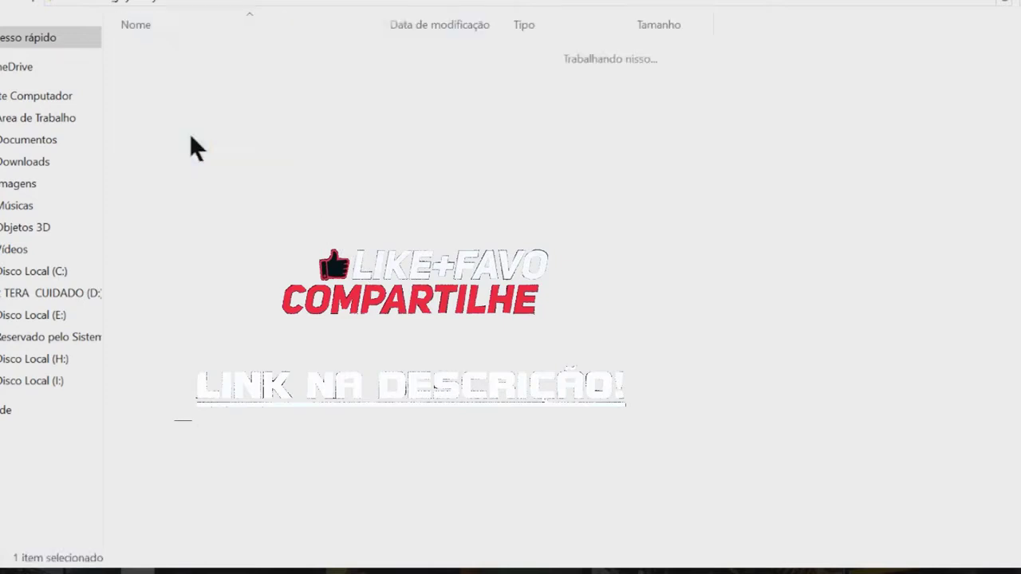
right_click(234, 215)
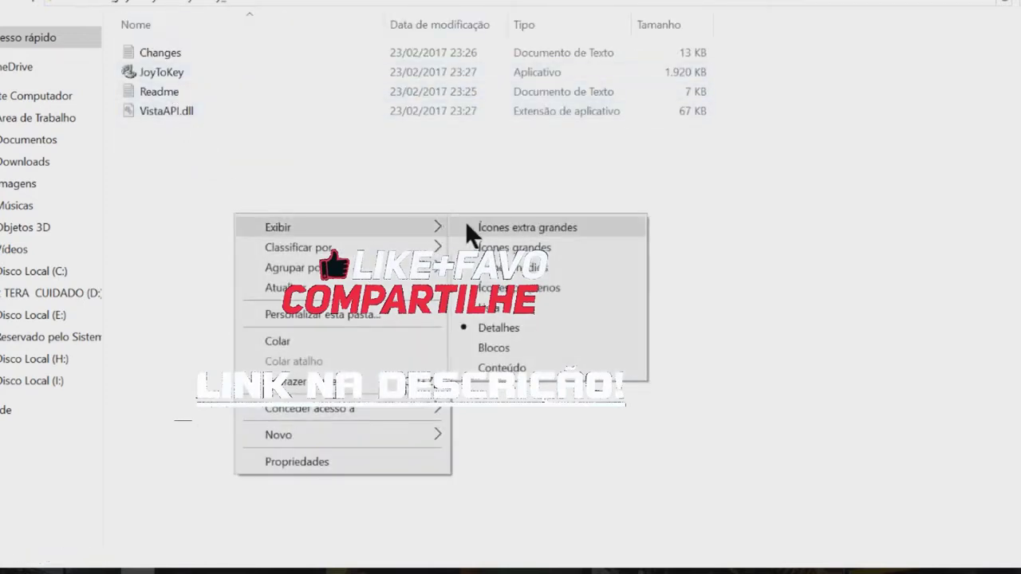
click(472, 220)
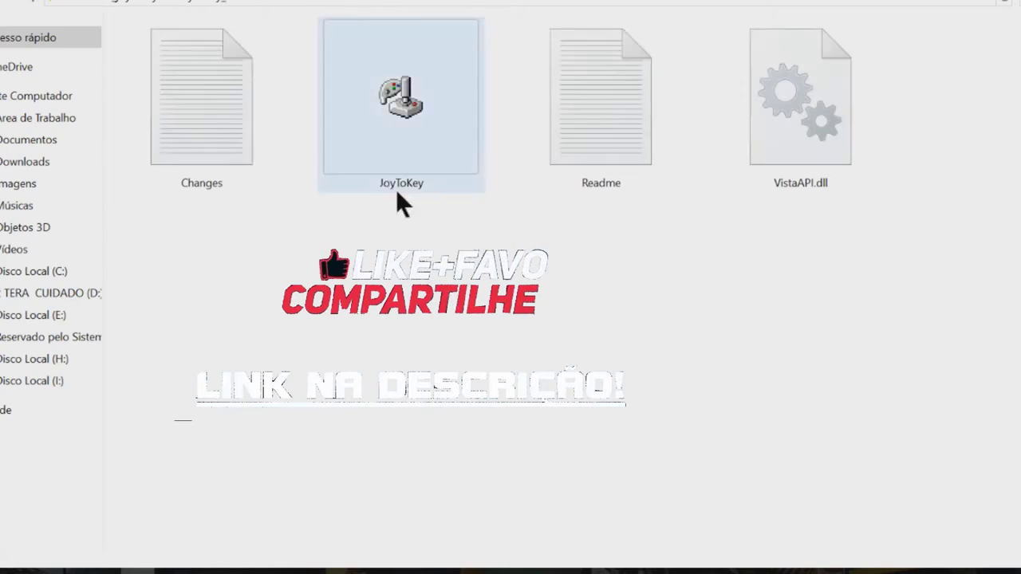
Step: In the JoyToKey application's properties, enable compatibility mode and set it to Windows 7
right_click(411, 155)
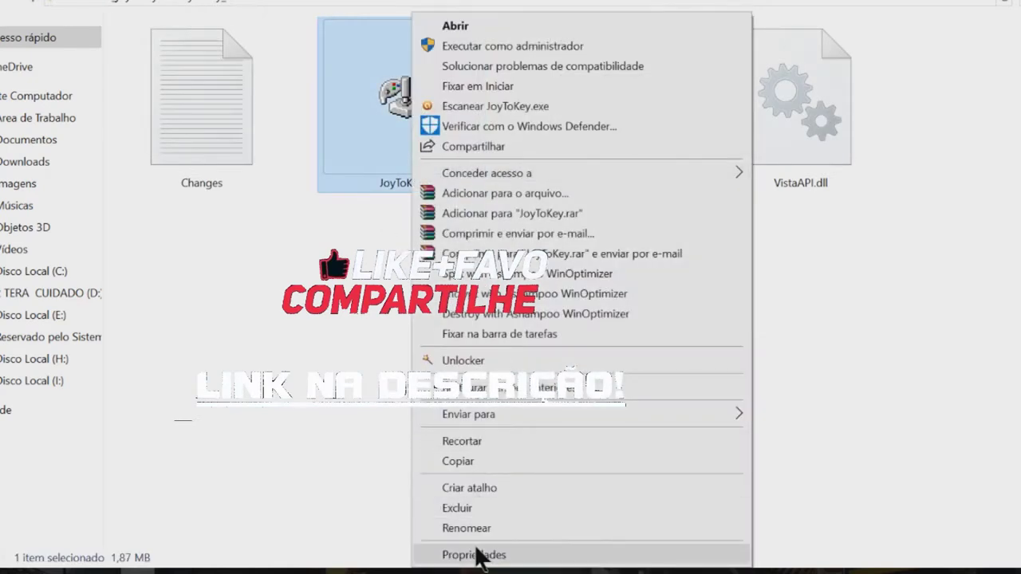
click(374, 362)
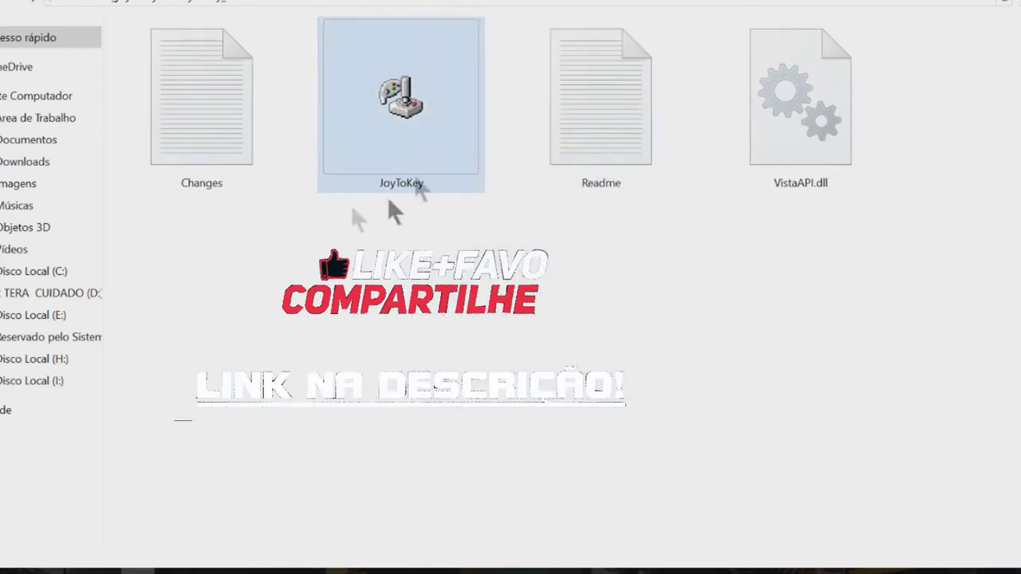
right_click(408, 112)
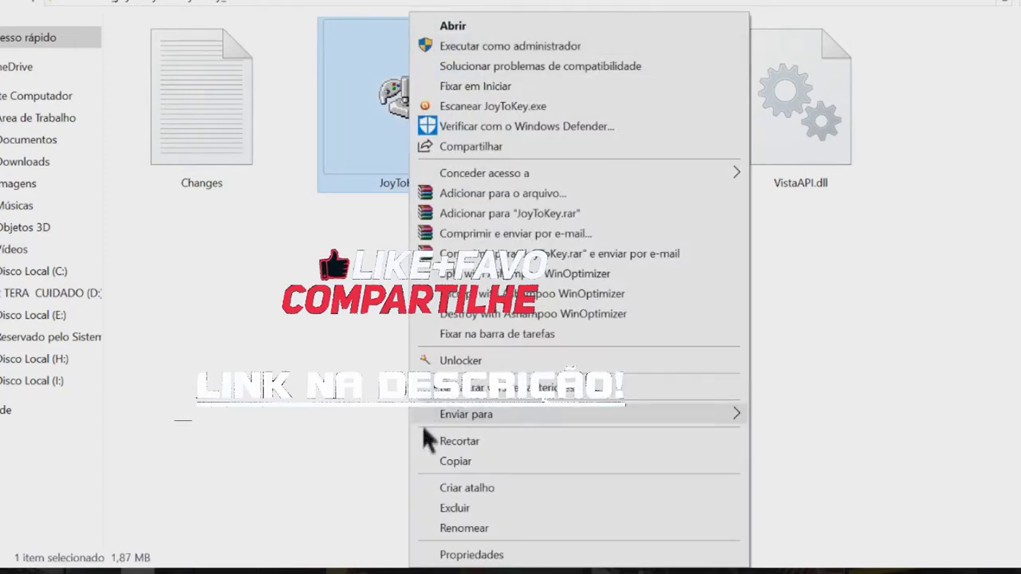
click(455, 553)
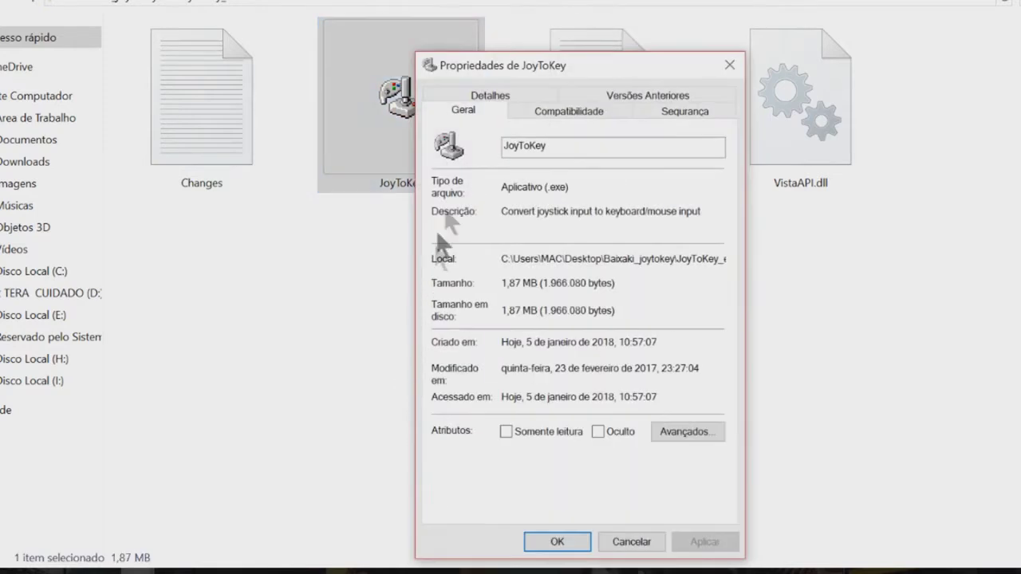
click(559, 112)
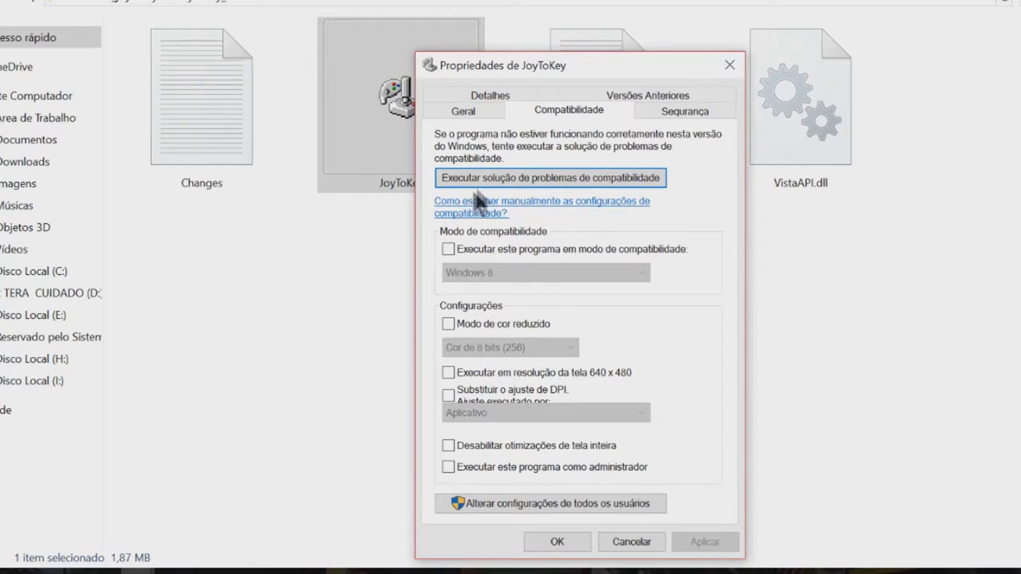
click(454, 247)
click(460, 271)
click(480, 374)
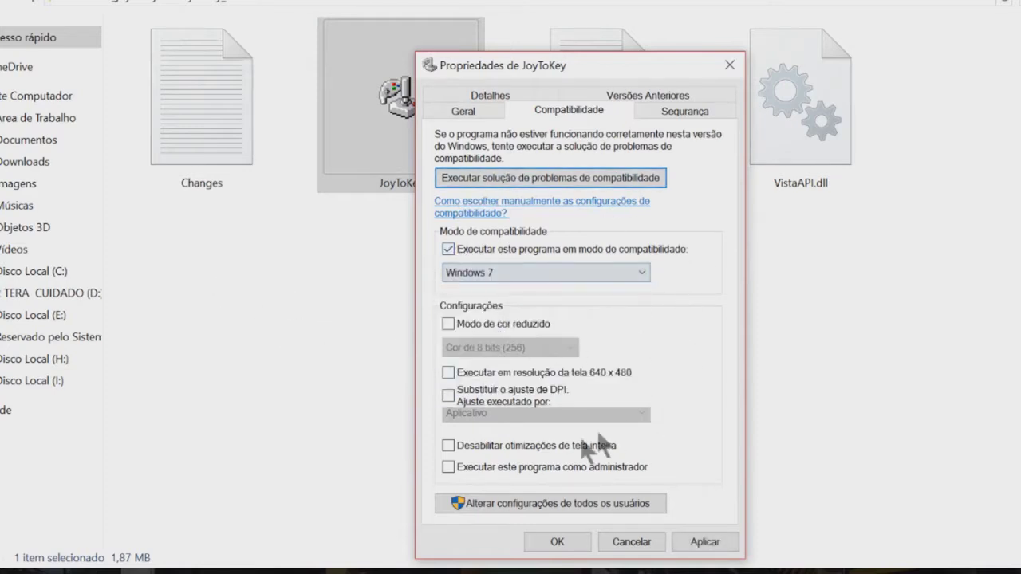
Step: Set JoyToKey to always run as administrator, then apply the compatibility settings and close its properties
click(448, 466)
click(698, 546)
click(581, 541)
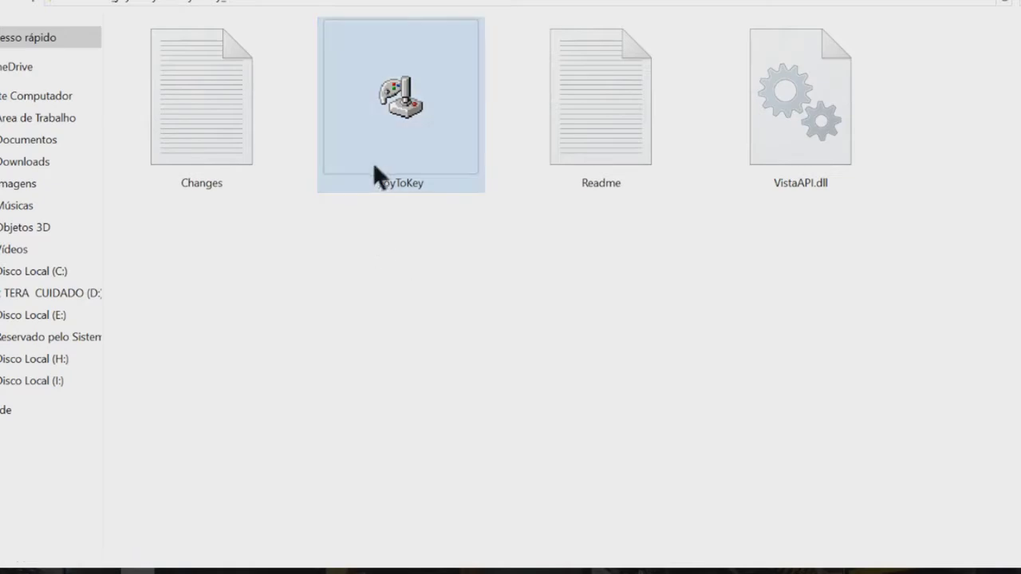
Step: Run JoyToKey as administrator, dismiss its welcome message and move its window clear of the desktop archive icon
right_click(375, 177)
click(438, 46)
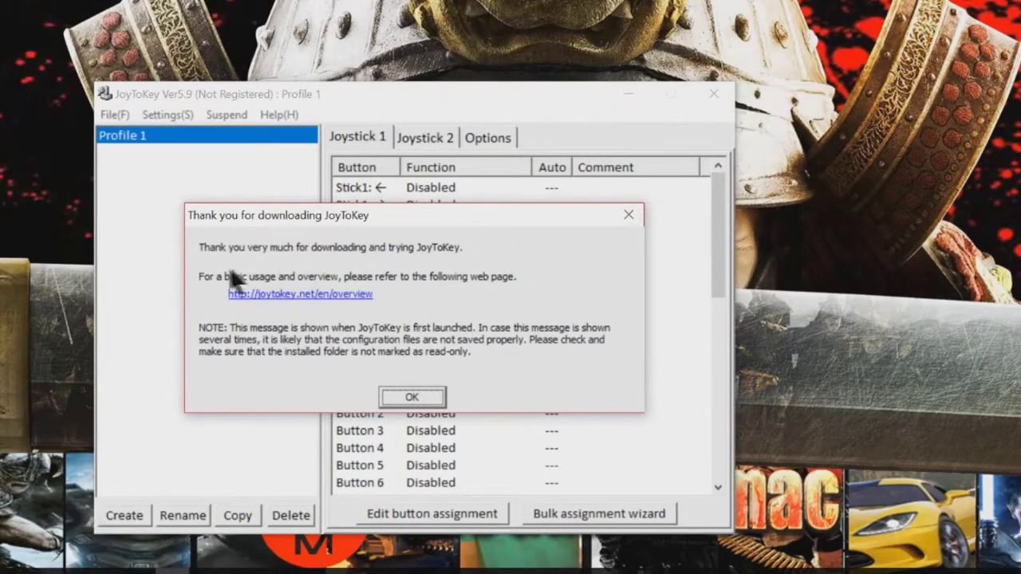
click(402, 397)
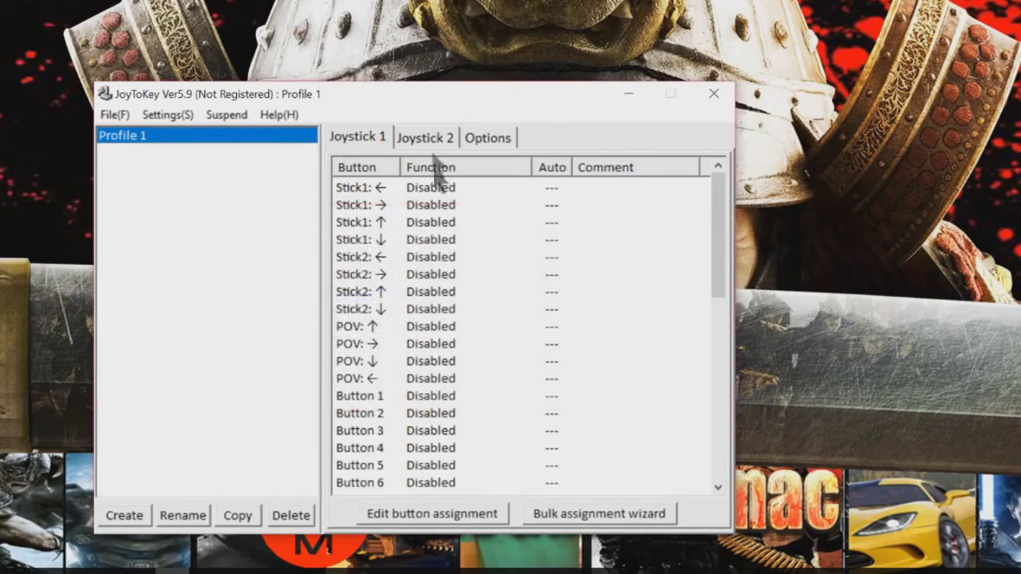
drag(466, 93, 658, 23)
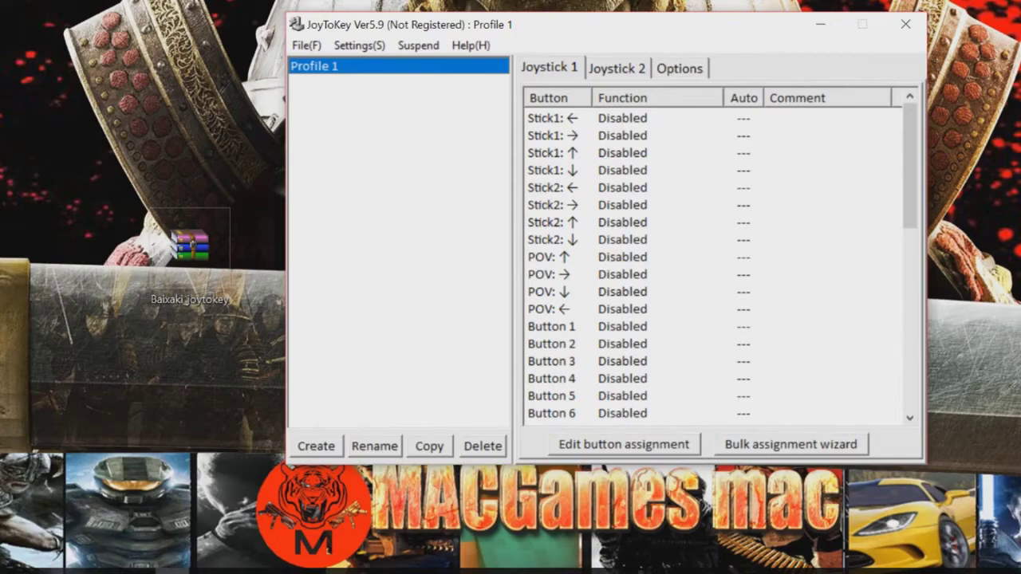
Step: Switch to Chrome to view the "teclado" image results and the picture of the white game controller
mouse_move(165, 568)
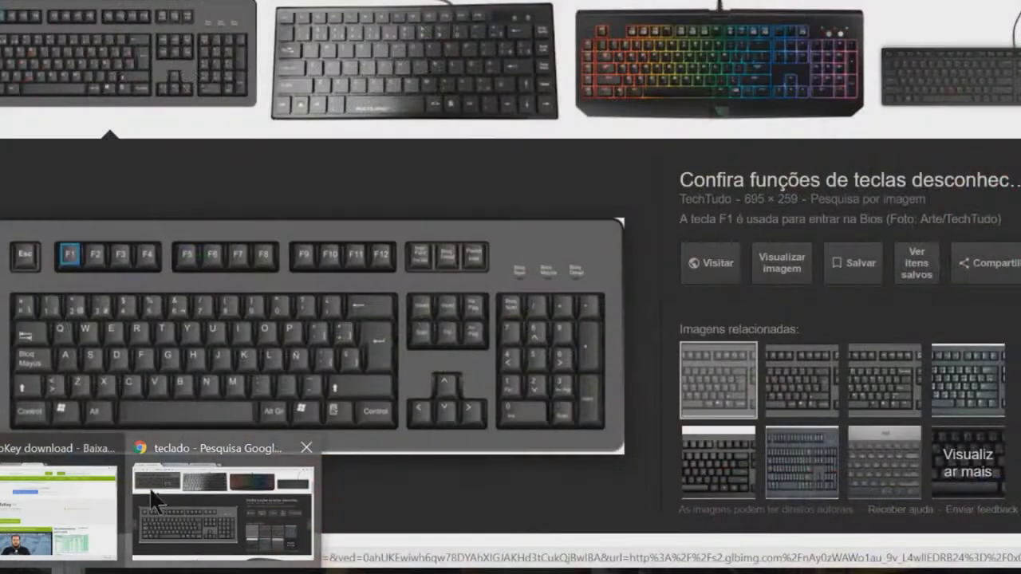
click(227, 511)
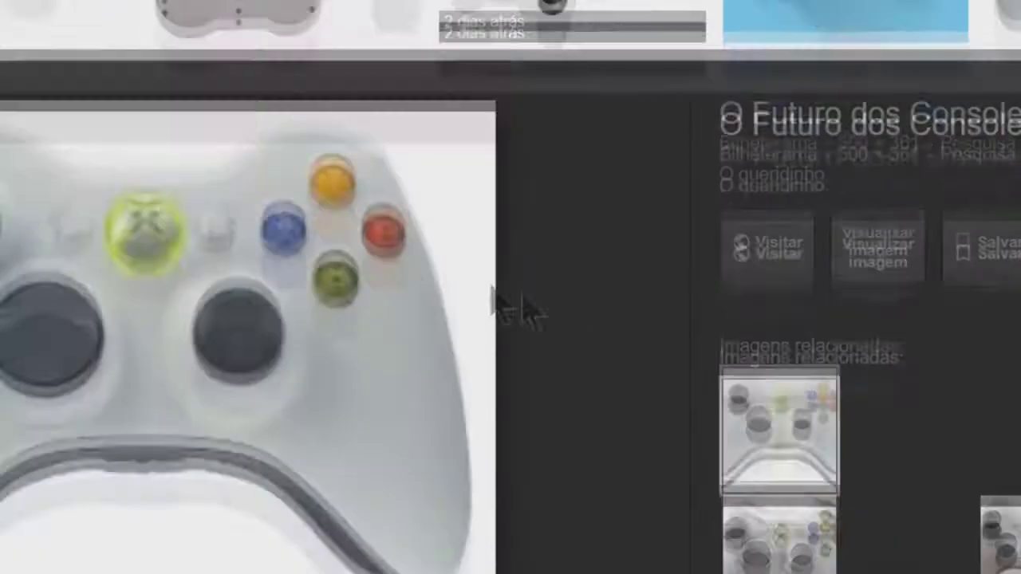
click(877, 251)
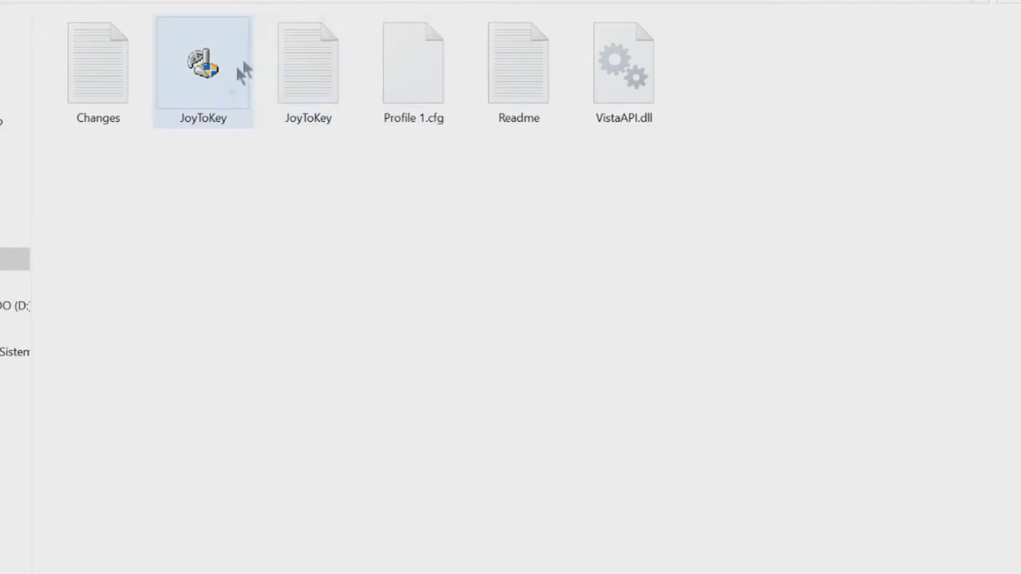
right_click(199, 214)
mouse_move(346, 228)
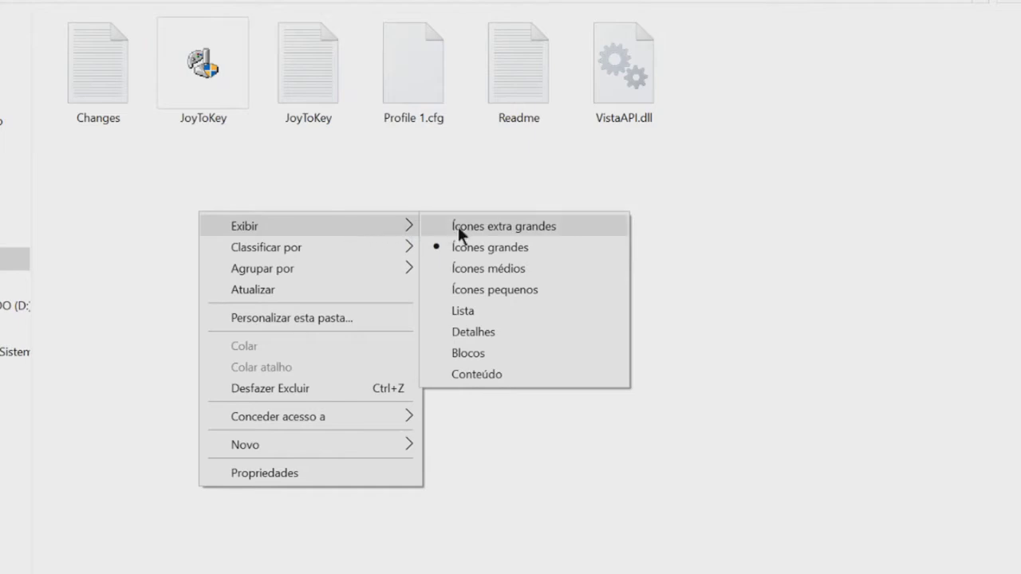
click(461, 250)
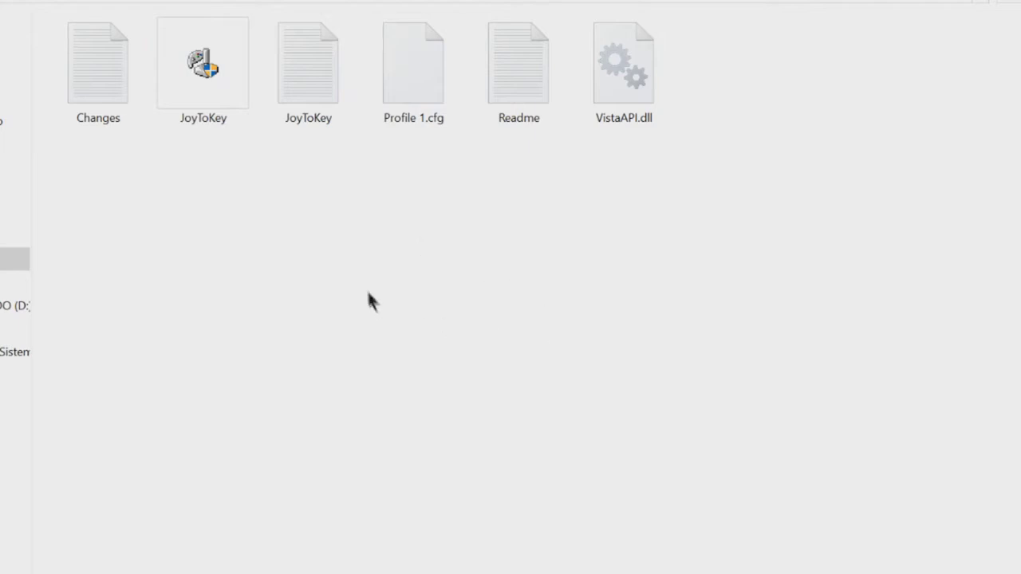
Step: Run the JoyToKey application from its folder as administrator and allow it to make changes
click(214, 75)
right_click(213, 75)
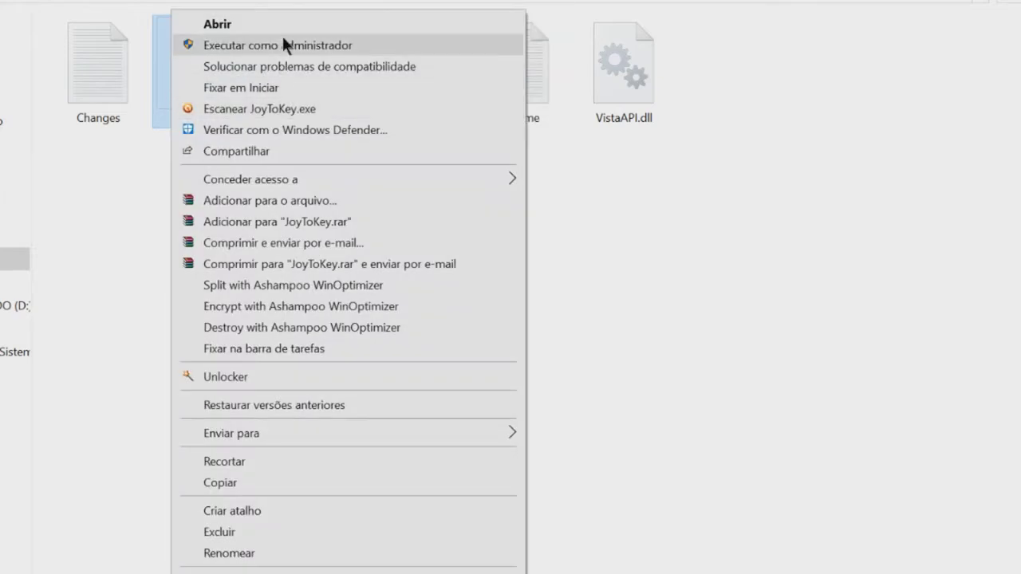
click(279, 45)
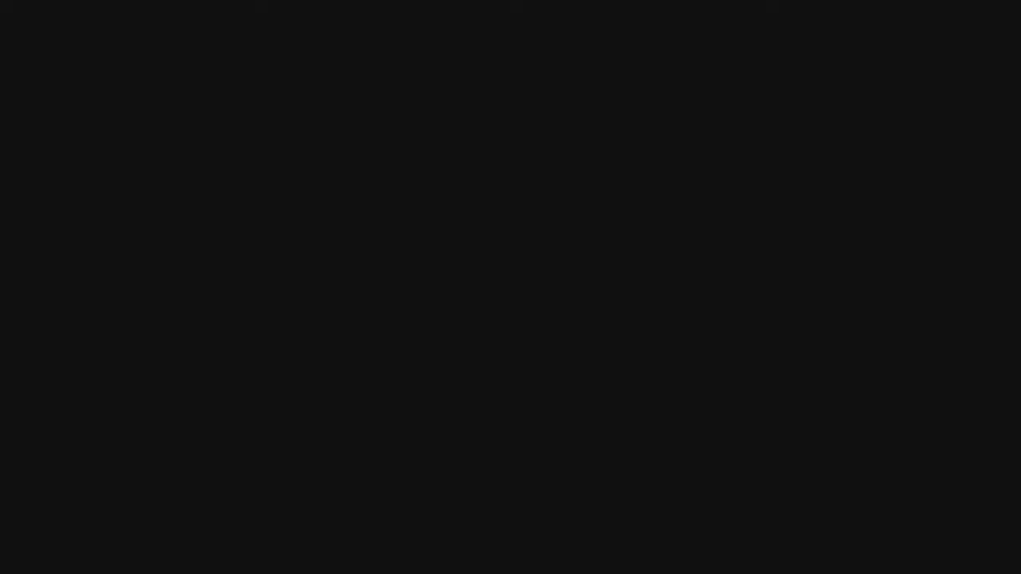
click(547, 375)
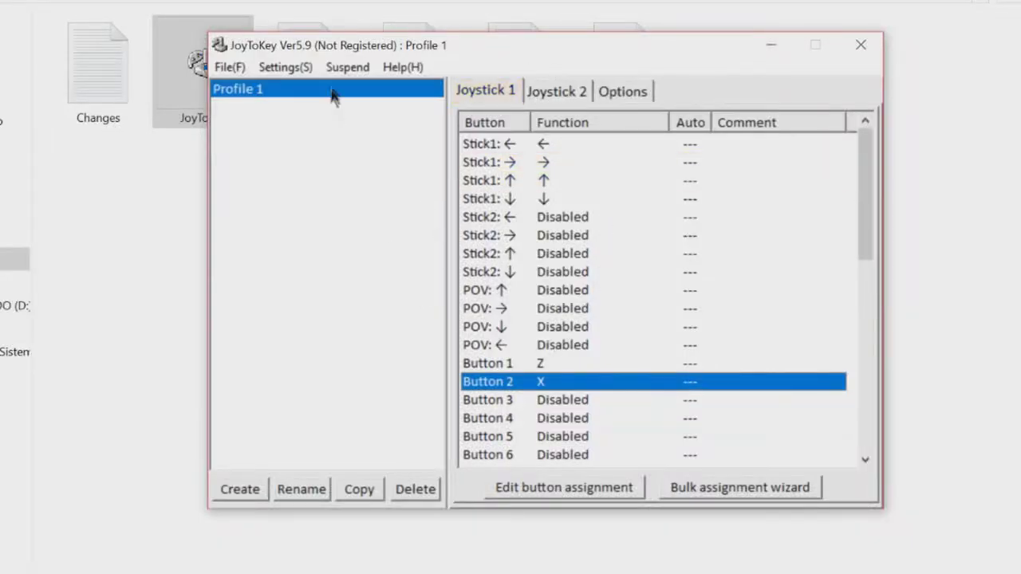
click(227, 67)
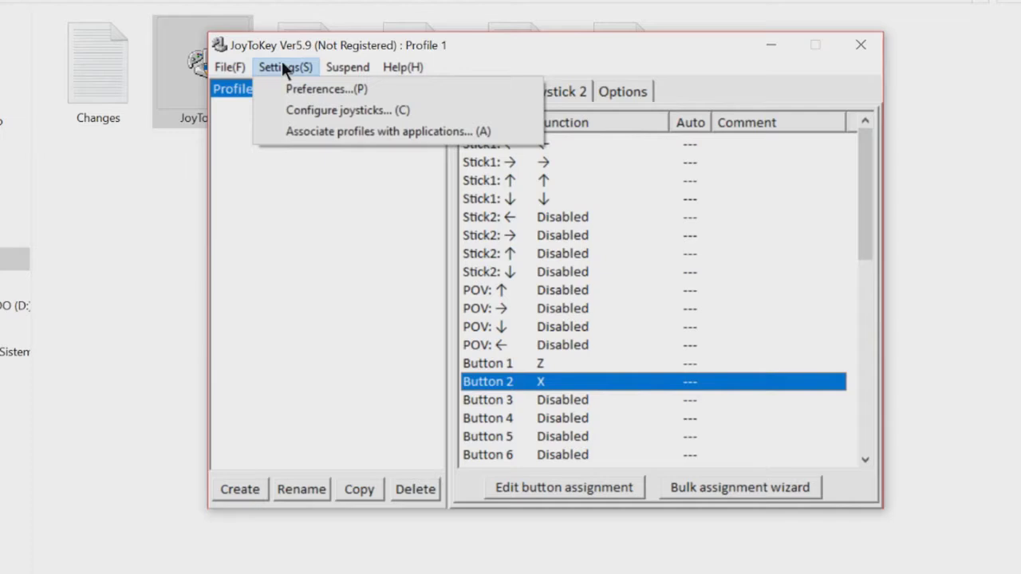
mouse_move(348, 67)
mouse_move(299, 70)
click(328, 378)
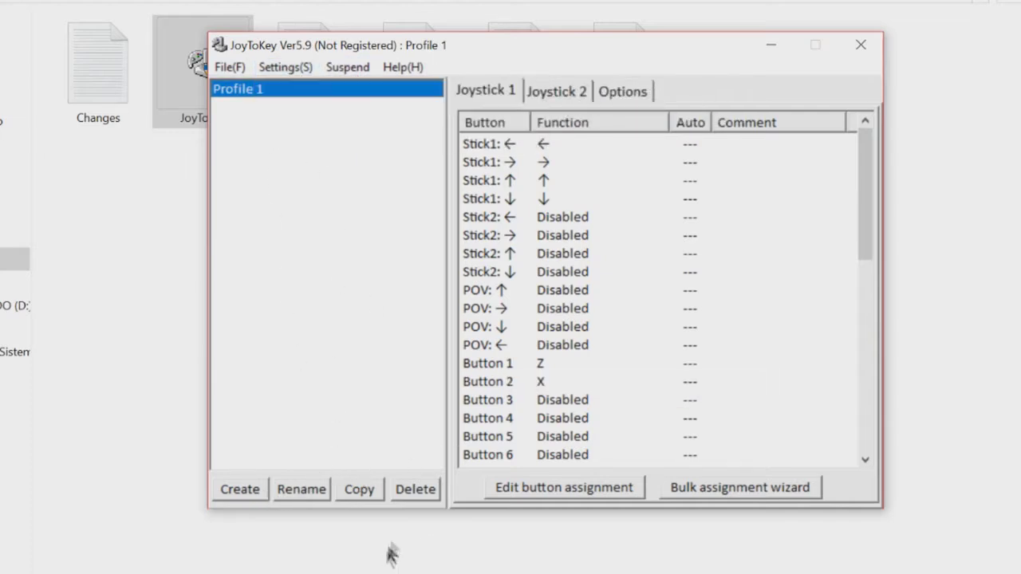
Step: Try to delete Profile 1 from the profile list
click(403, 495)
click(539, 343)
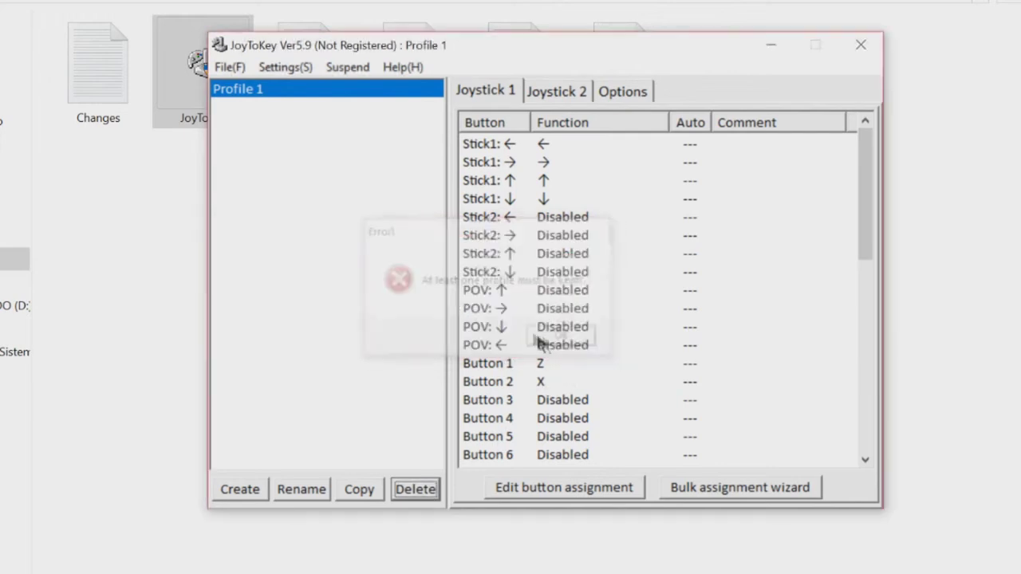
click(514, 145)
click(423, 490)
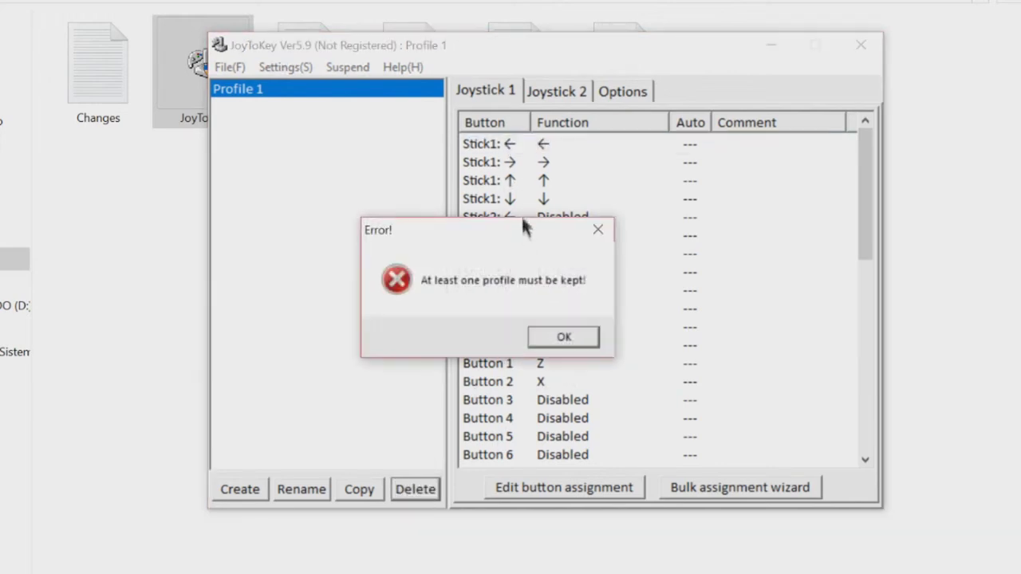
click(543, 339)
Step: Select the Button 1 row in the Joystick 1 assignments
click(550, 330)
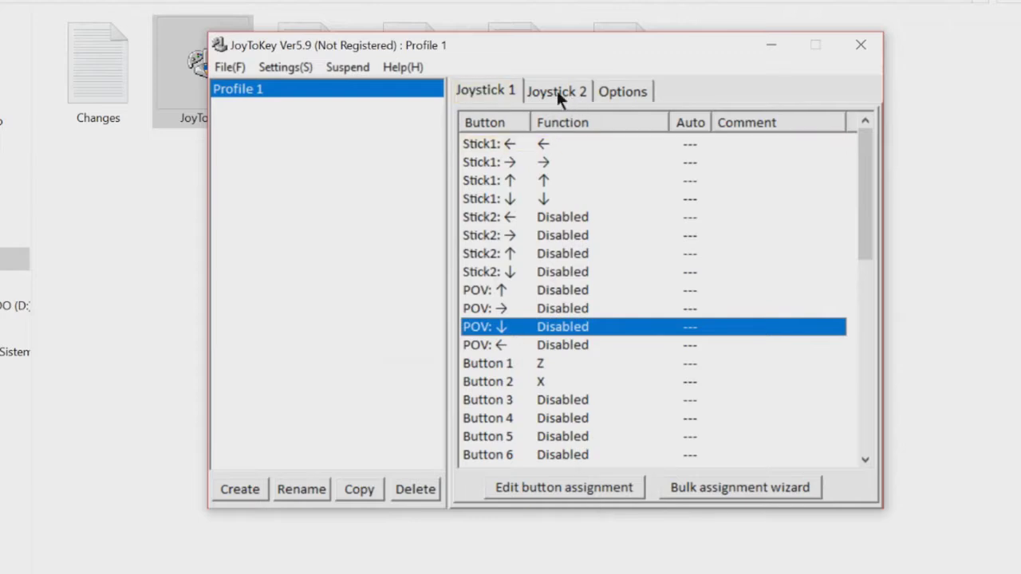
key(Down)
key(Down)
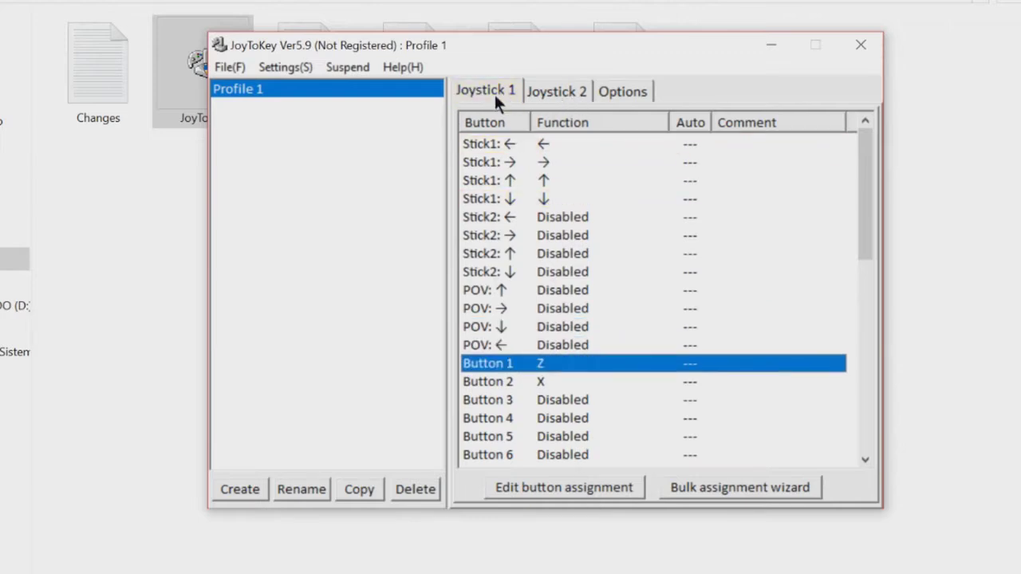
Step: Examine the complete list of stick, POV and button assignments for Joystick 1
click(493, 92)
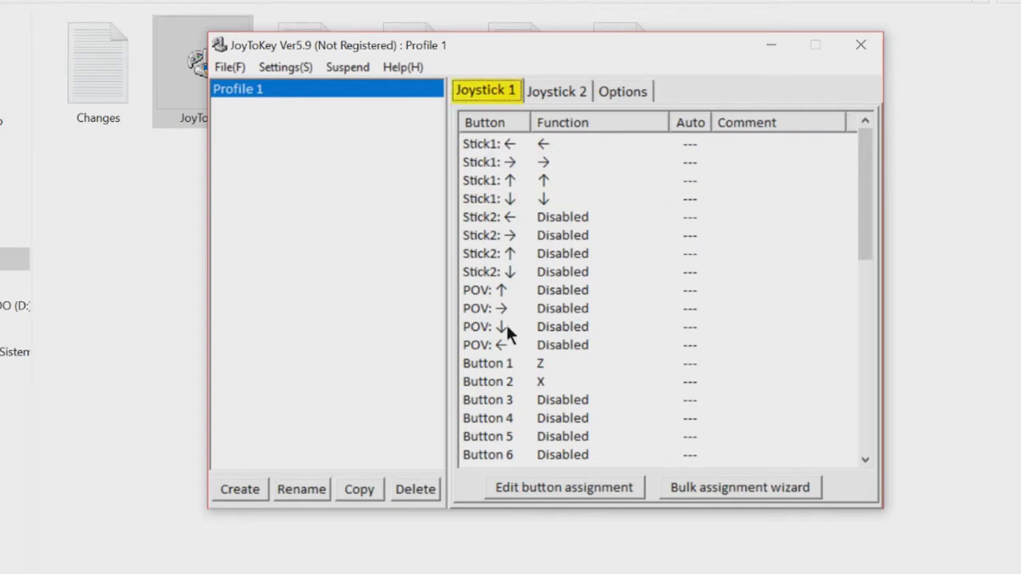
scroll(515, 339, down, 9)
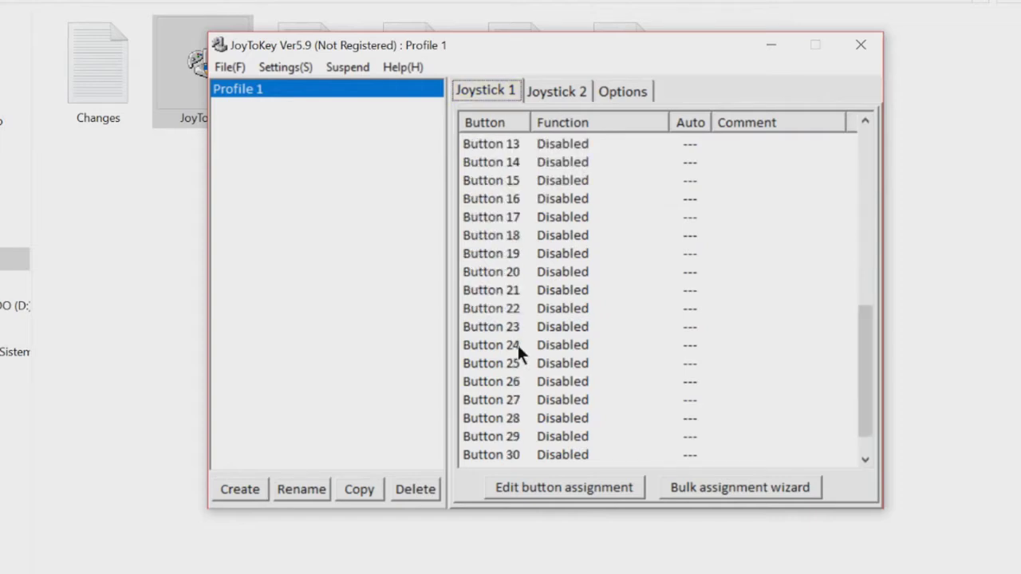
scroll(521, 357, up, 1)
scroll(523, 360, up, 8)
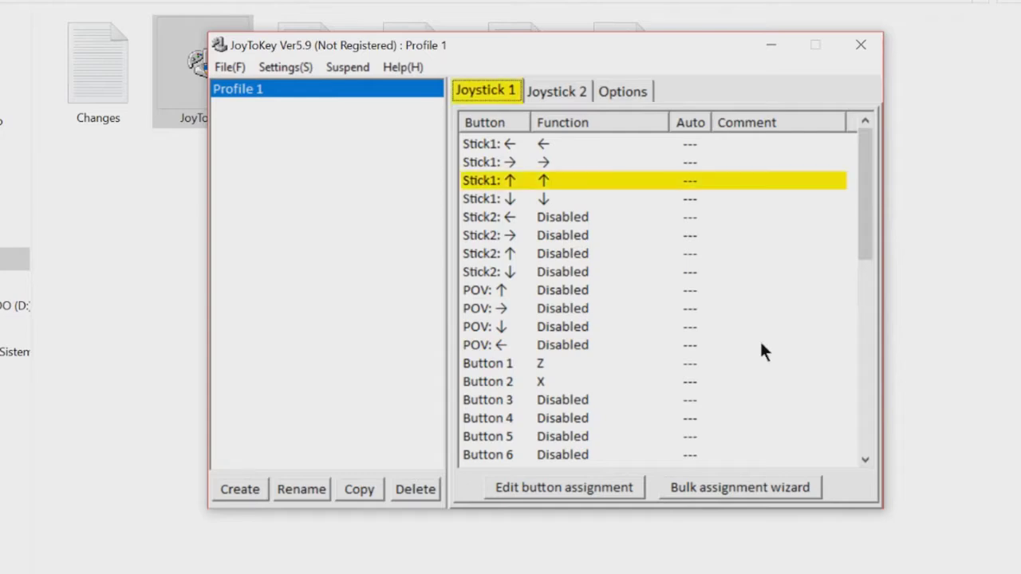
key(ctrl+Tab)
key(ctrl+Tab)
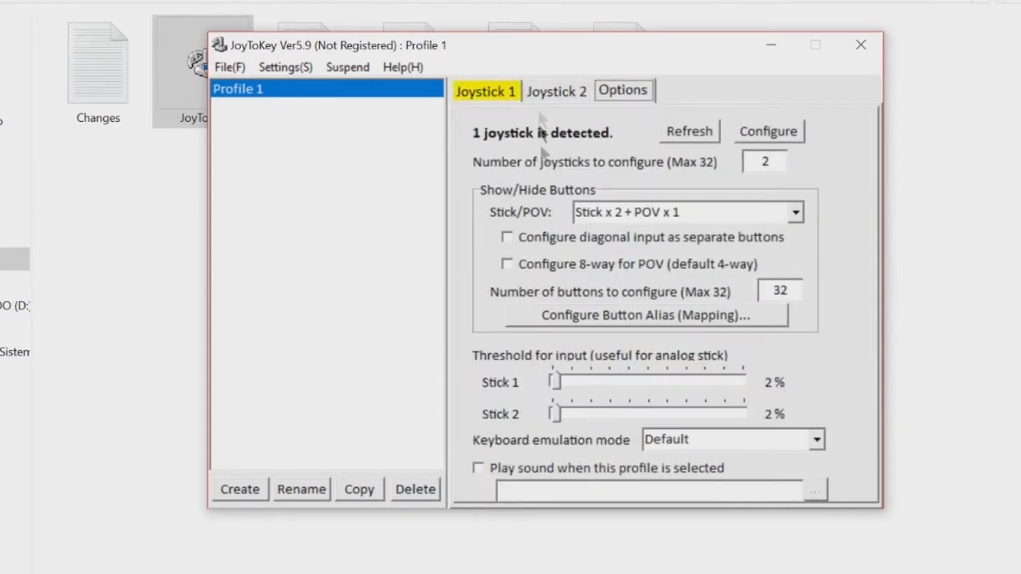
click(496, 86)
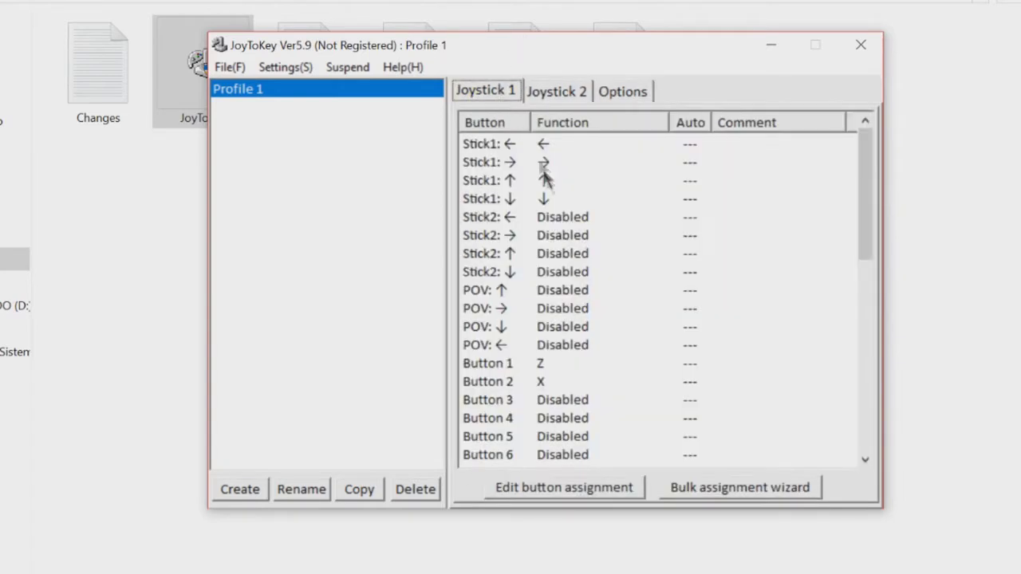
Step: Test moving the selection up and down through the Stick1 and Stick2 rows, starting from Stick1: ↑
click(485, 180)
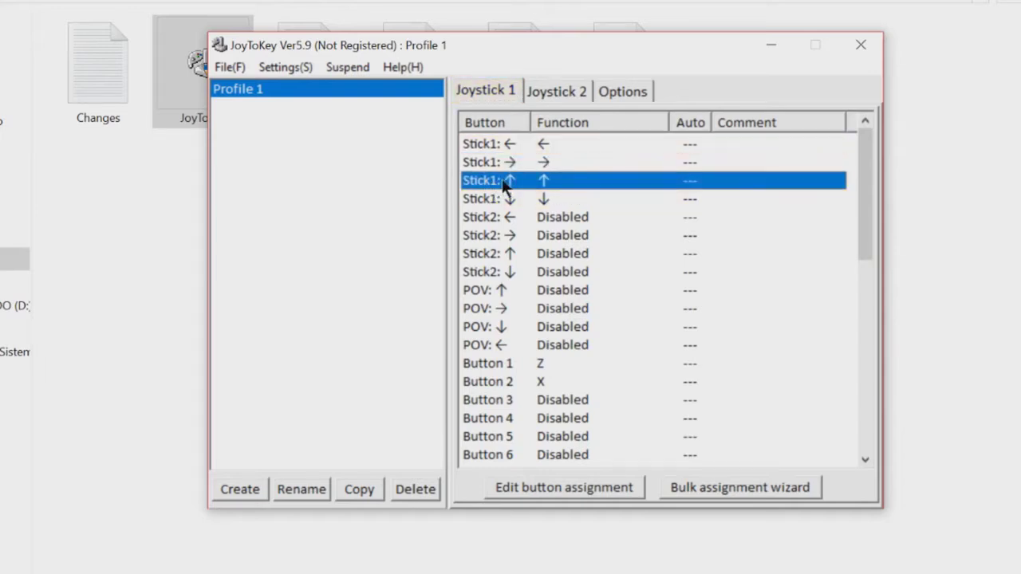
key(Down)
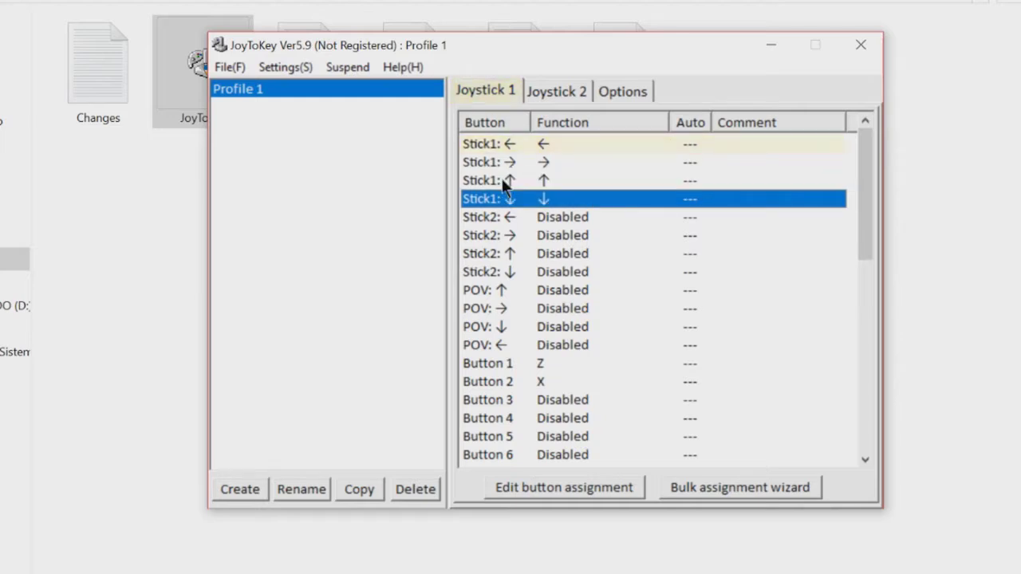
key(Down)
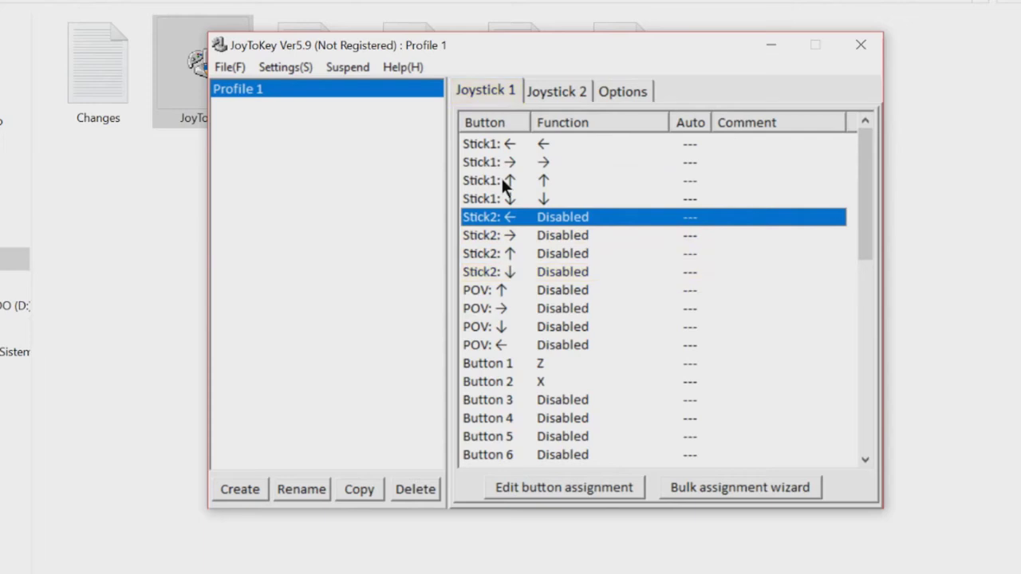
key(Up)
key(Up)
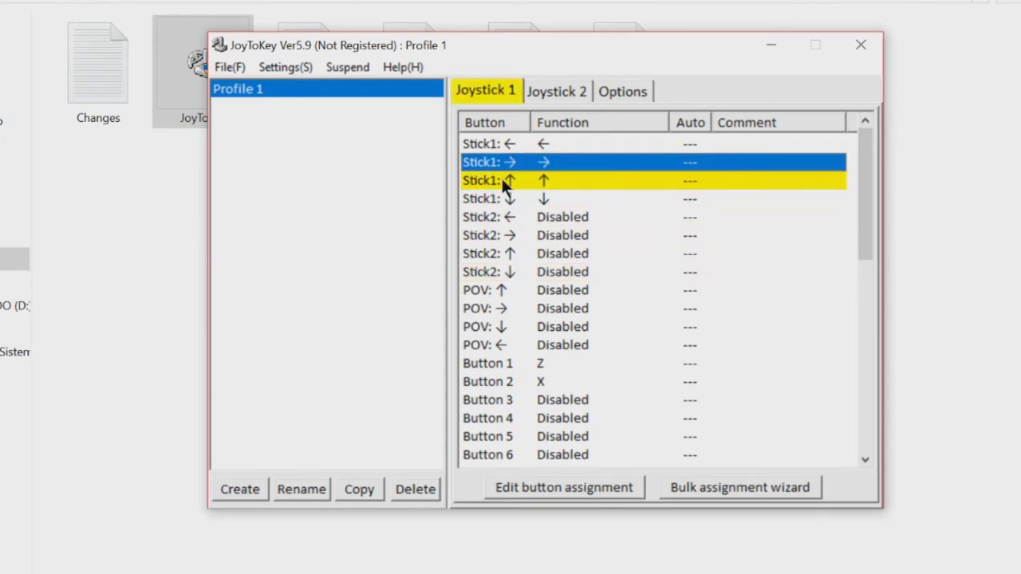
key(Down)
key(Down)
key(Down)
key(Down)
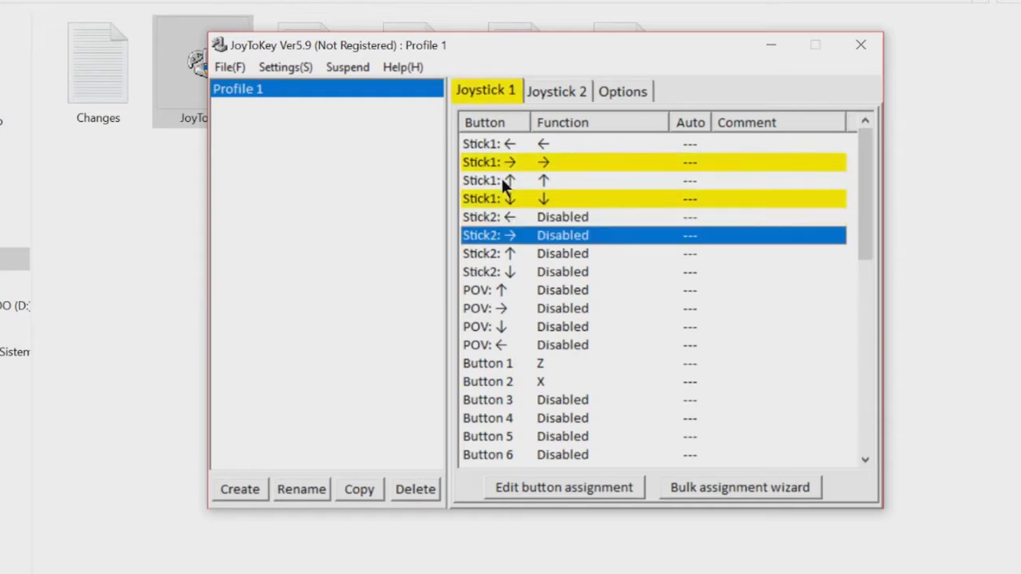
key(Down)
key(Down)
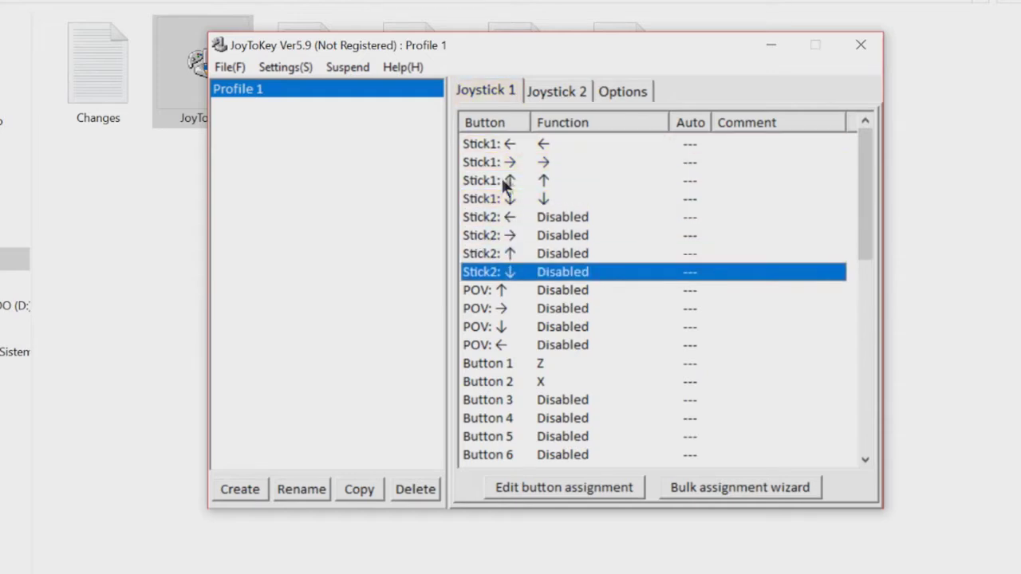
key(Up)
key(Down)
Step: Assign the left arrow key as the first keyboard key for Stick1: ← and confirm the assignment
click(485, 145)
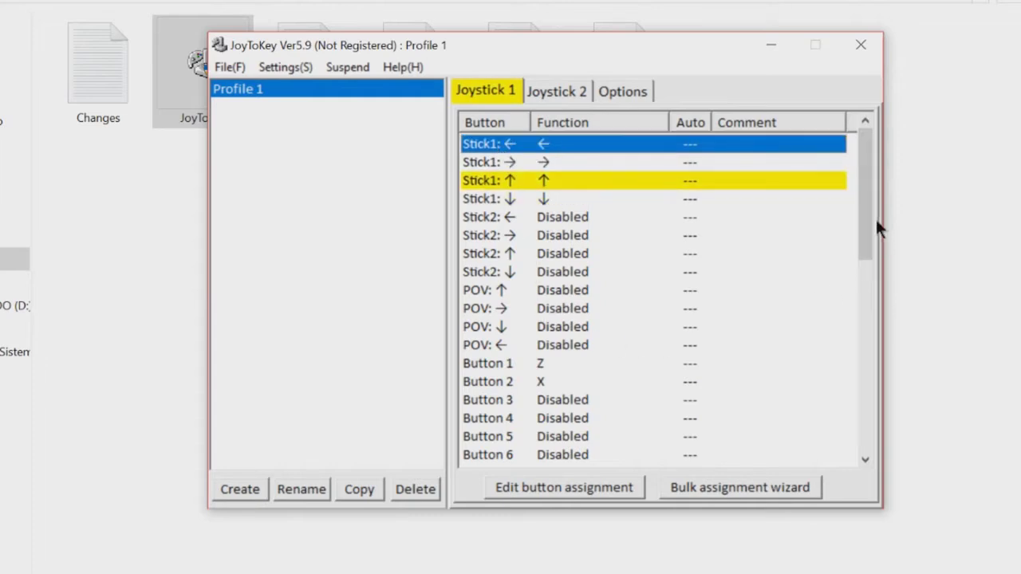
double_click(518, 144)
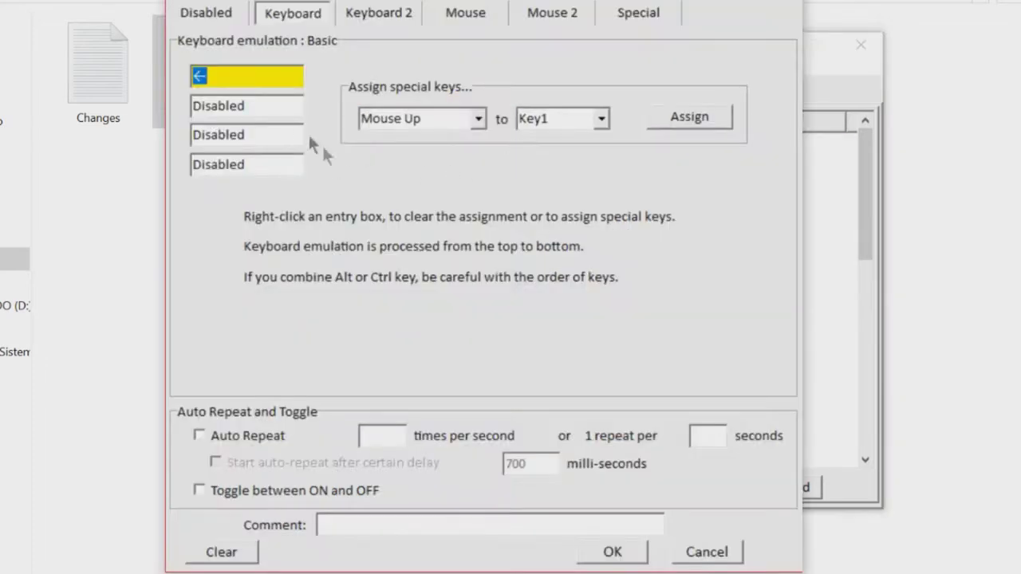
click(241, 83)
key(BackSpace)
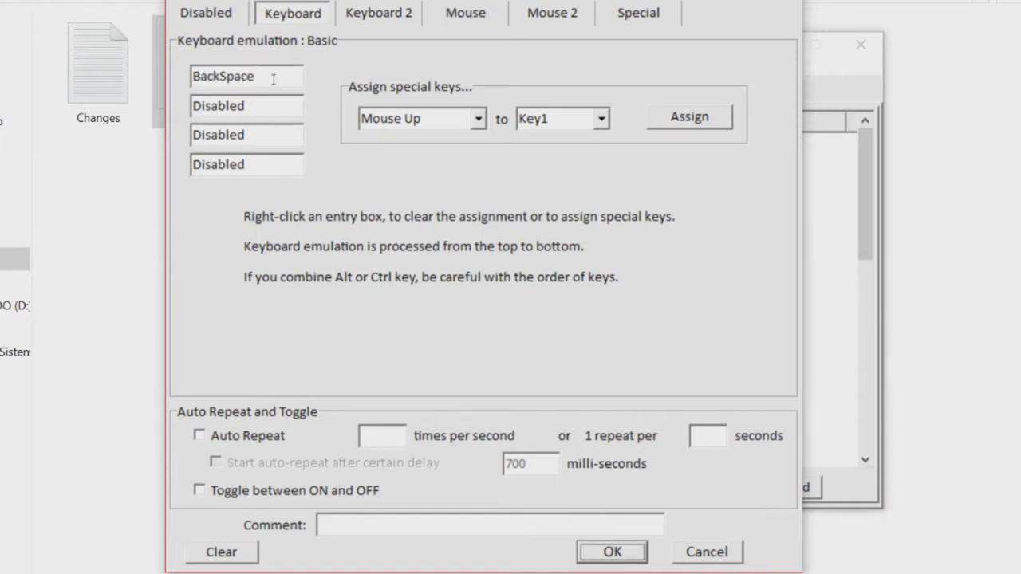
click(273, 79)
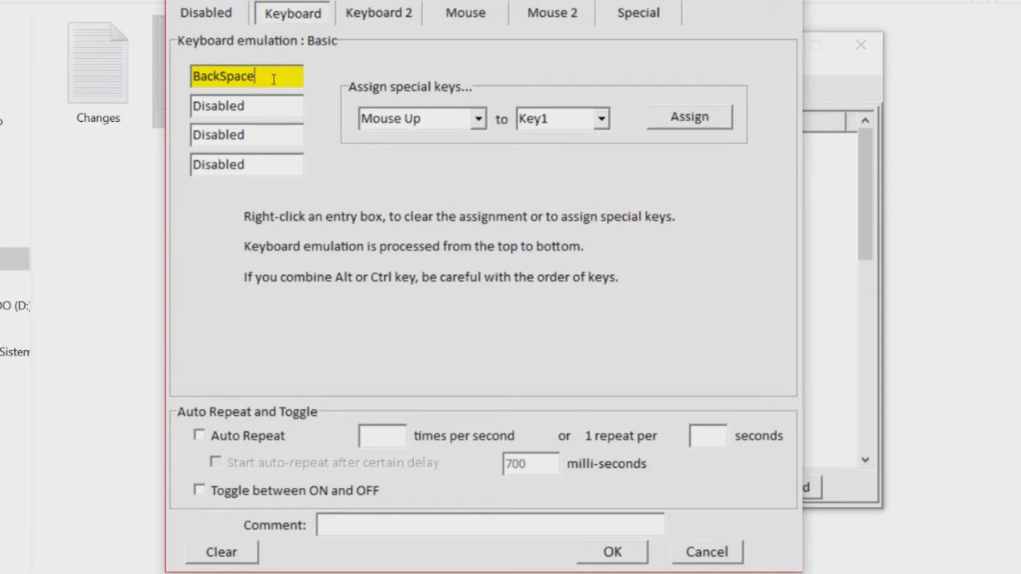
key(Left)
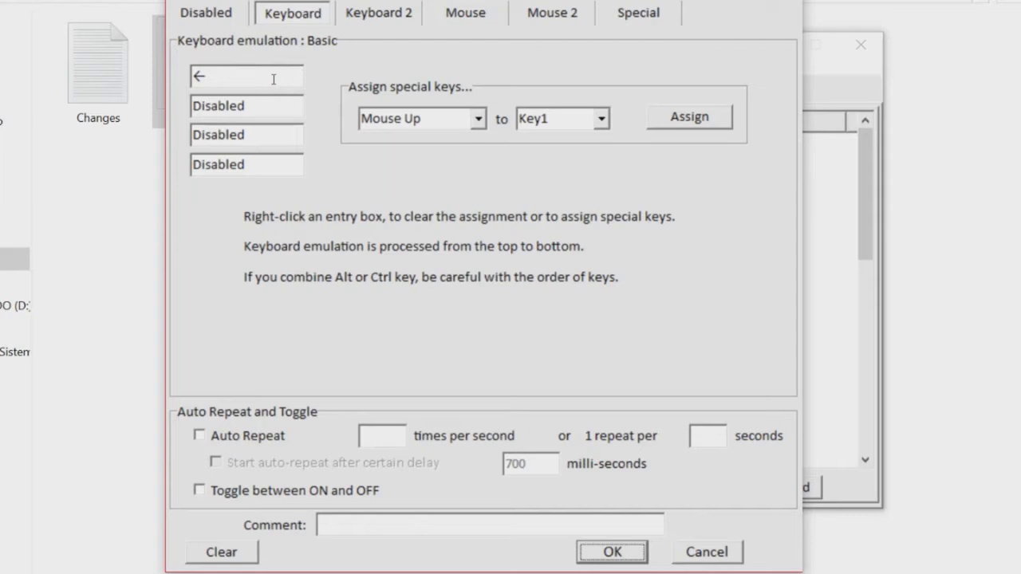
click(609, 551)
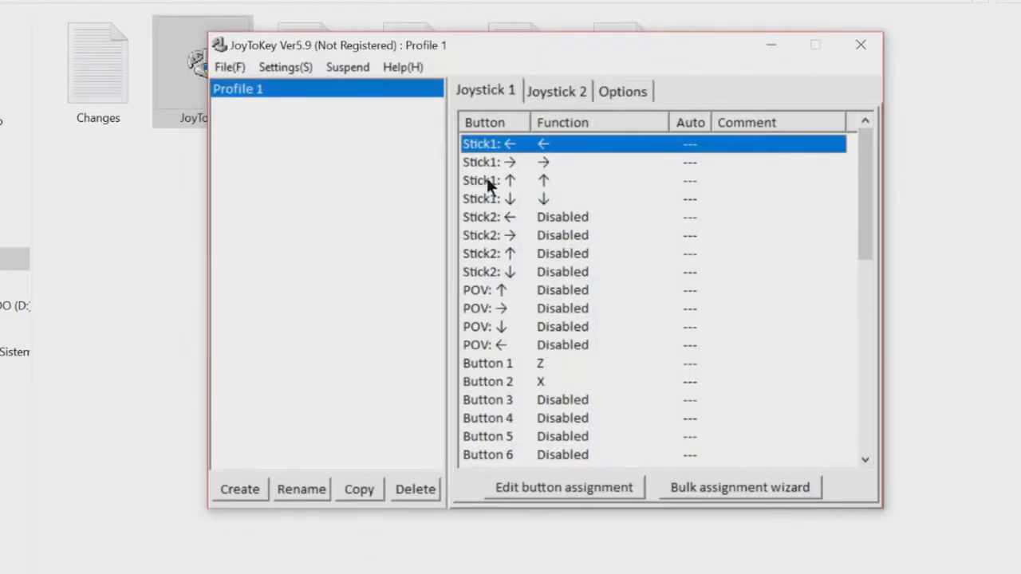
Step: Assign the right arrow key to Stick1: → and the up arrow key to Stick1: ↑, confirming each assignment
double_click(530, 162)
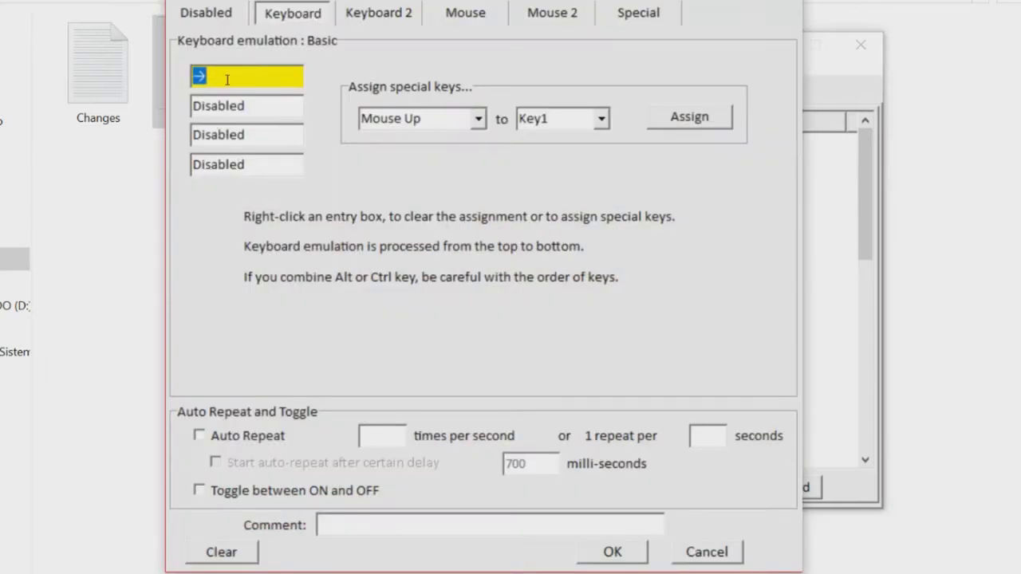
key(Return)
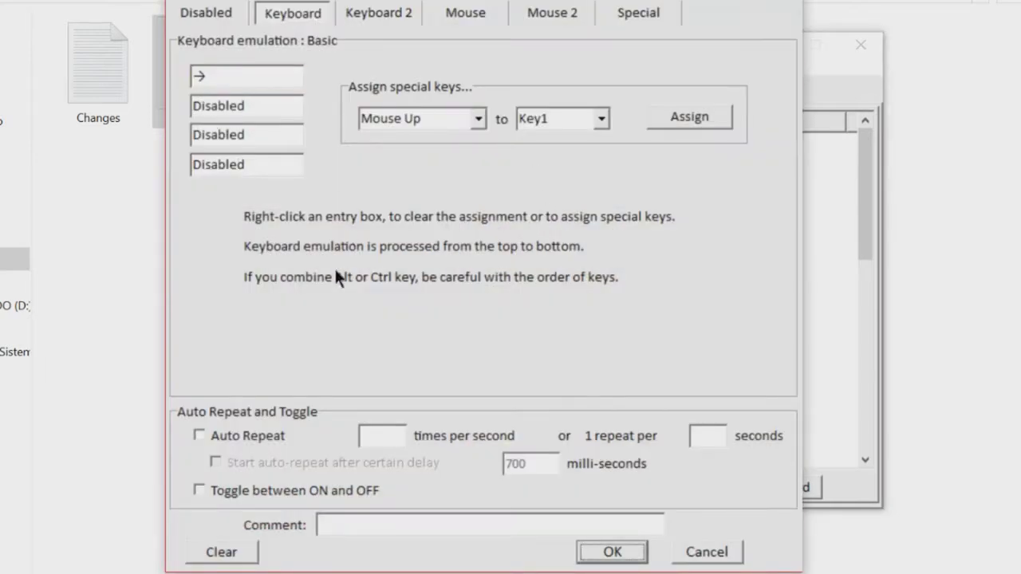
click(610, 560)
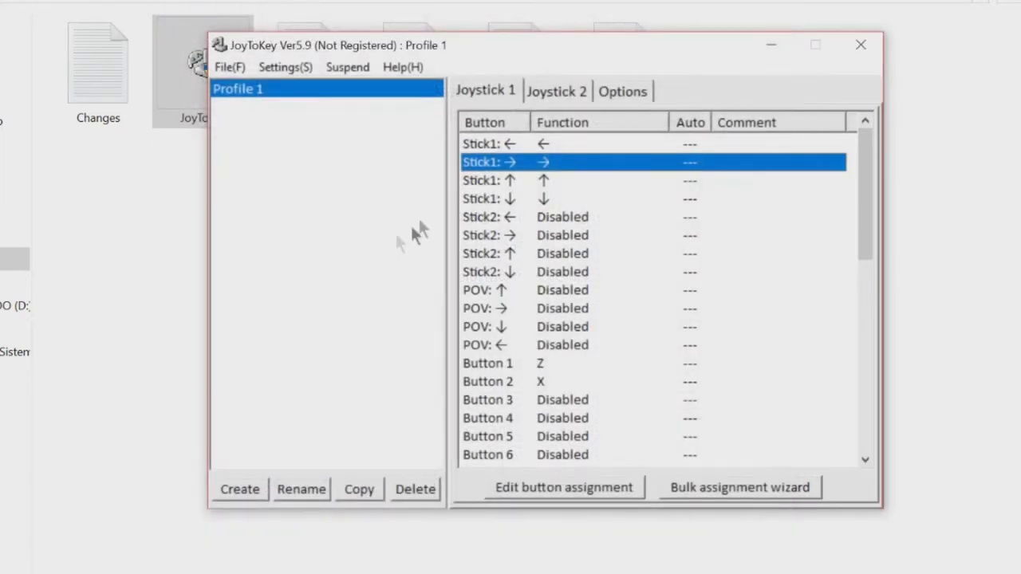
double_click(510, 182)
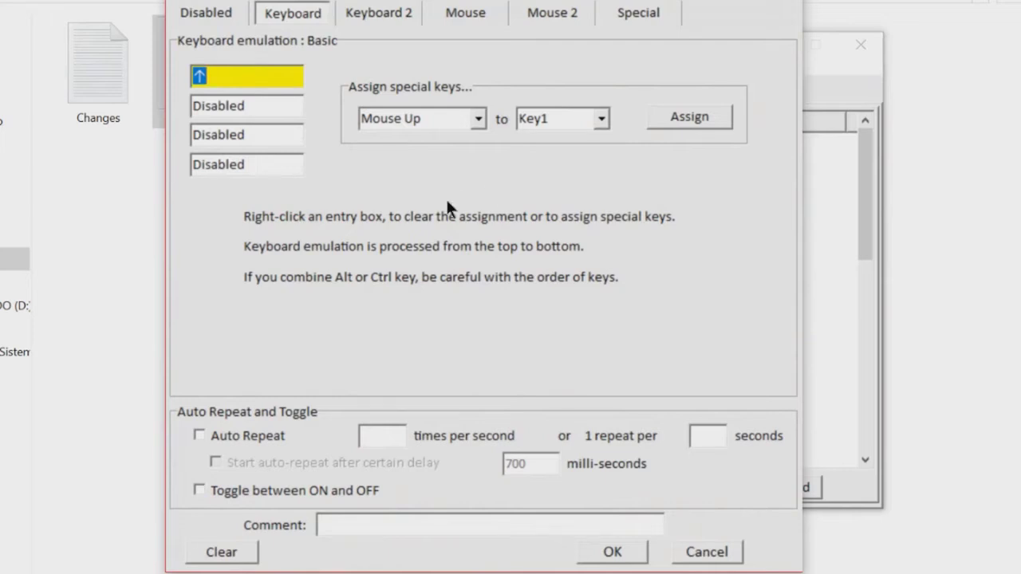
key(Tab)
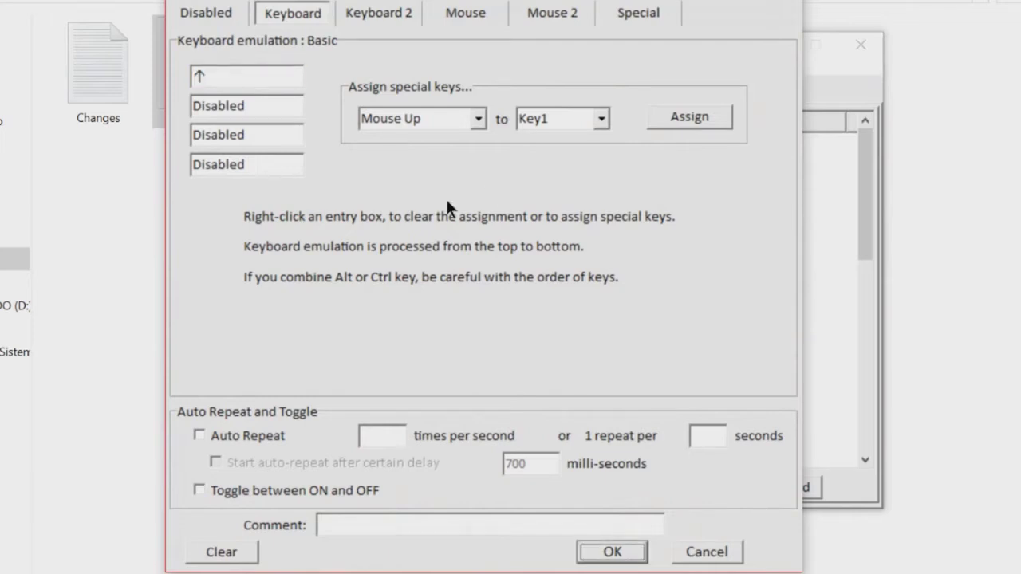
click(638, 553)
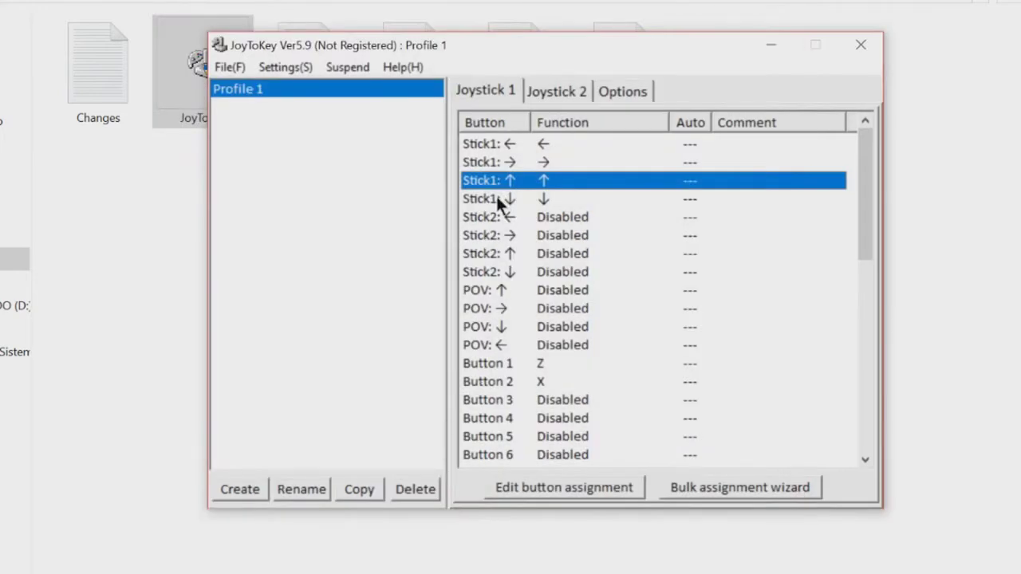
Step: Assign the down arrow key as the first keyboard key for Stick1: ↓ and confirm the assignment
click(503, 197)
double_click(504, 197)
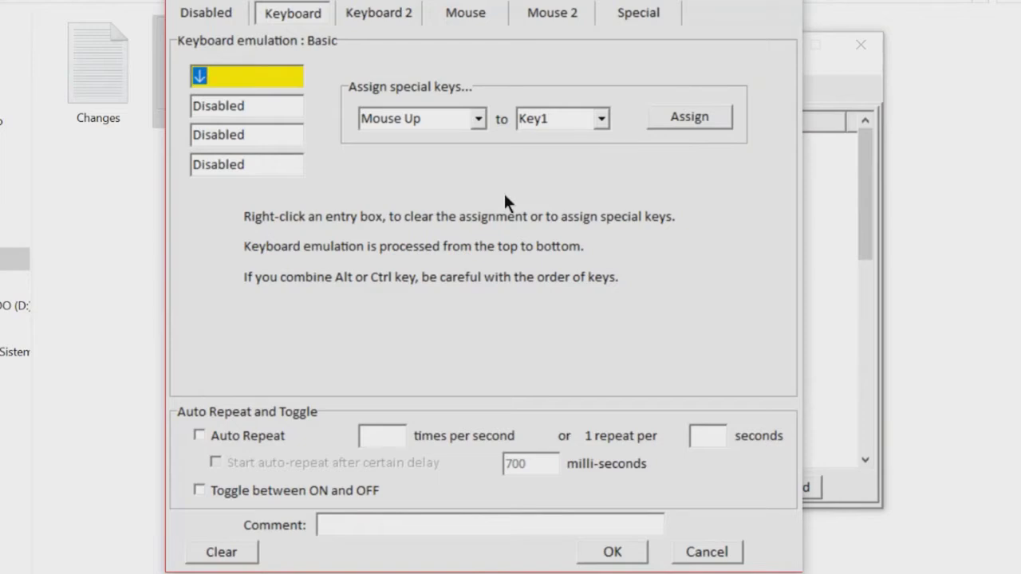
key(Down)
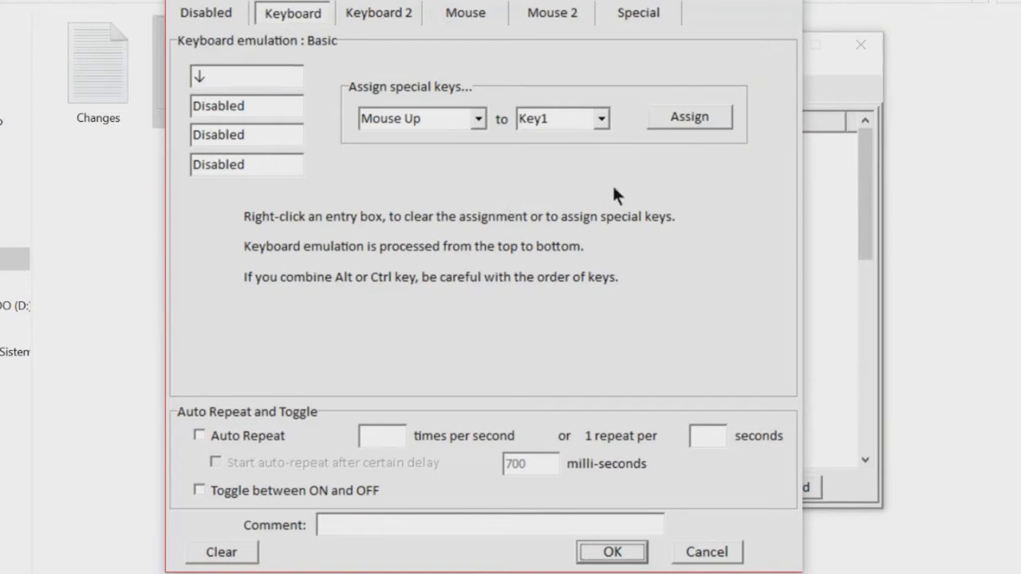
click(621, 554)
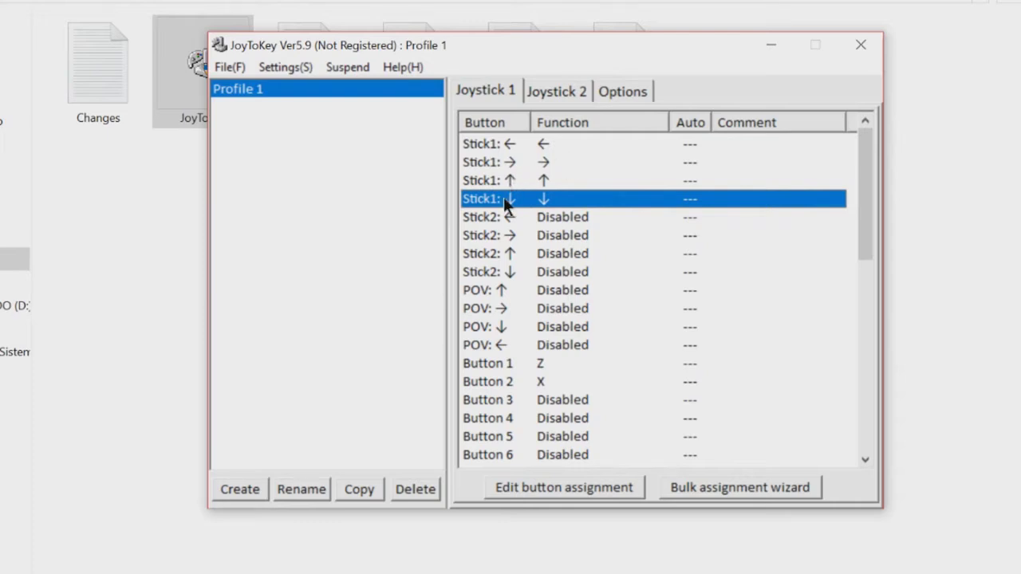
Step: Assign the Z key to Button 1 and the X key to Button 2, confirming each assignment
double_click(509, 369)
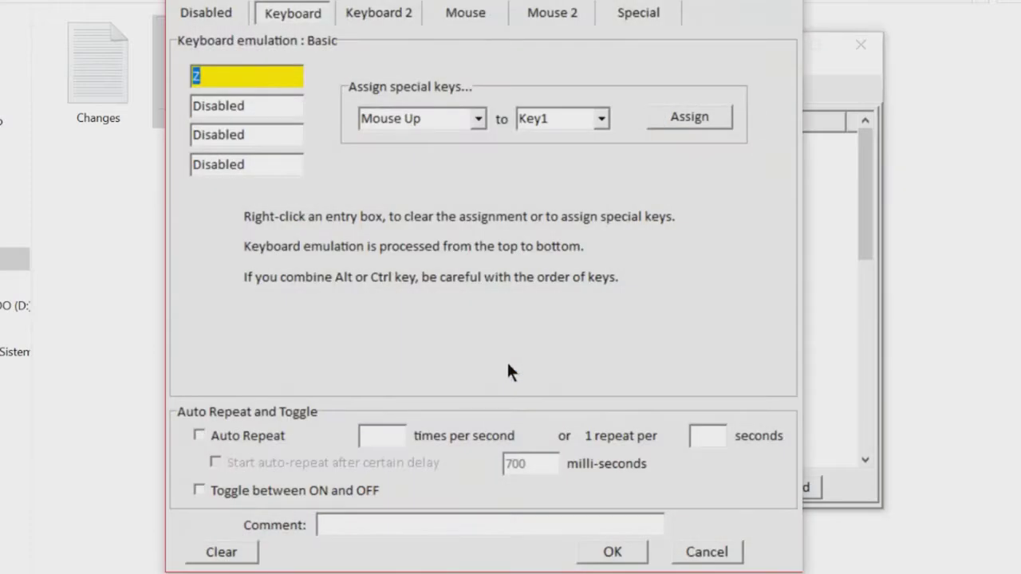
key(z)
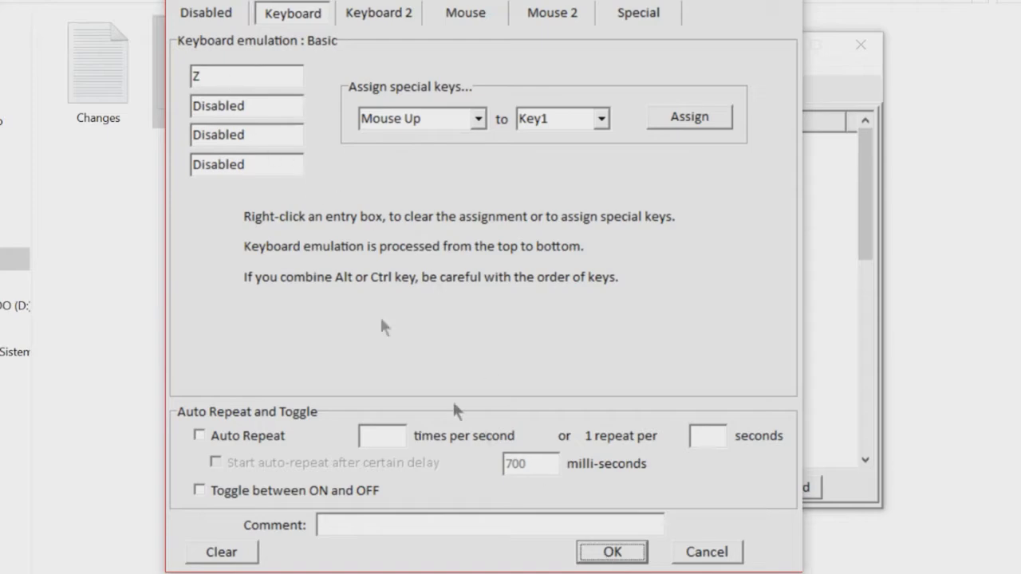
click(609, 550)
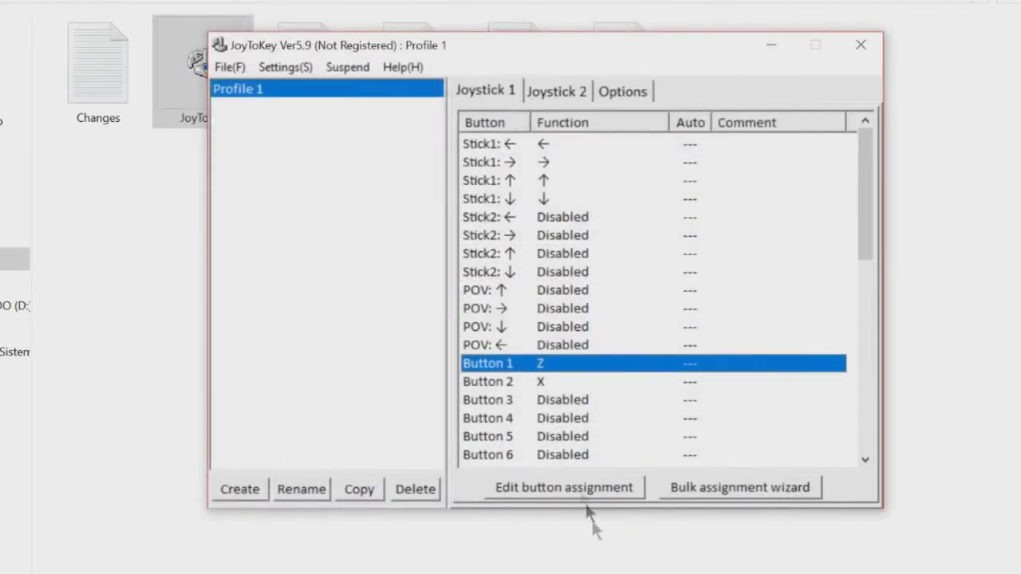
double_click(540, 382)
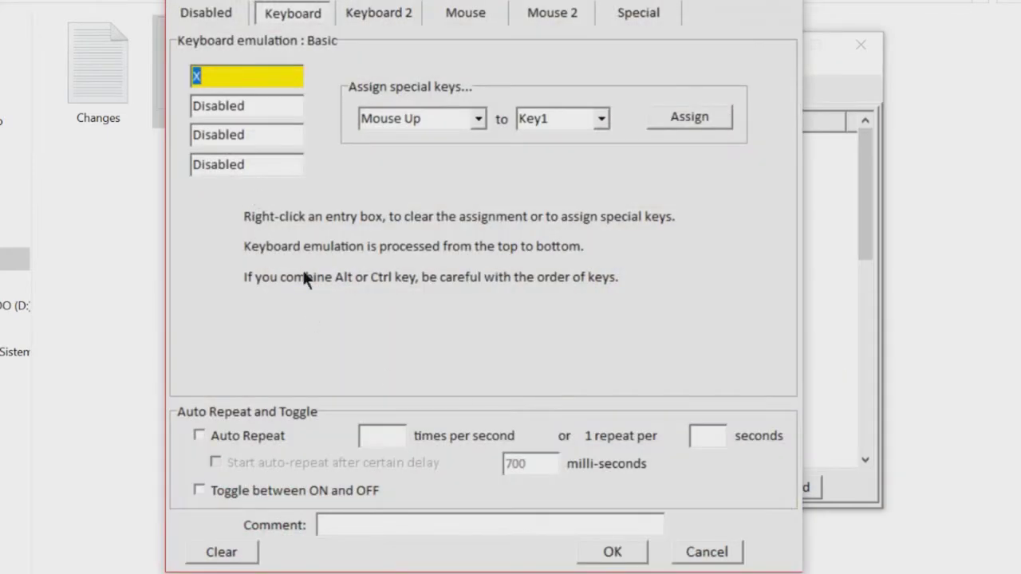
key(x)
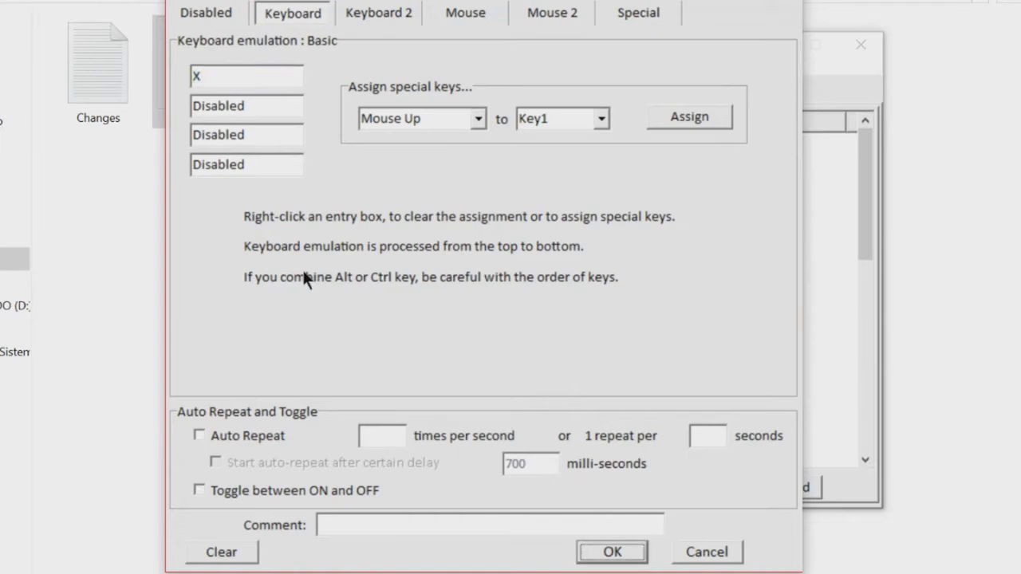
click(610, 551)
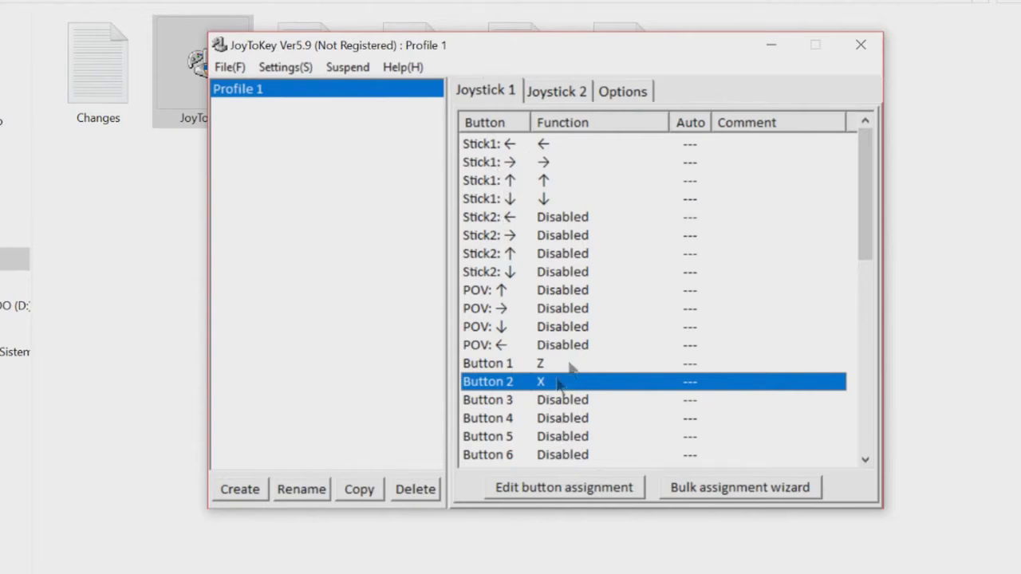
Step: Select the Button 3 row and look through the remaining button assignments of Joystick 1
key(Down)
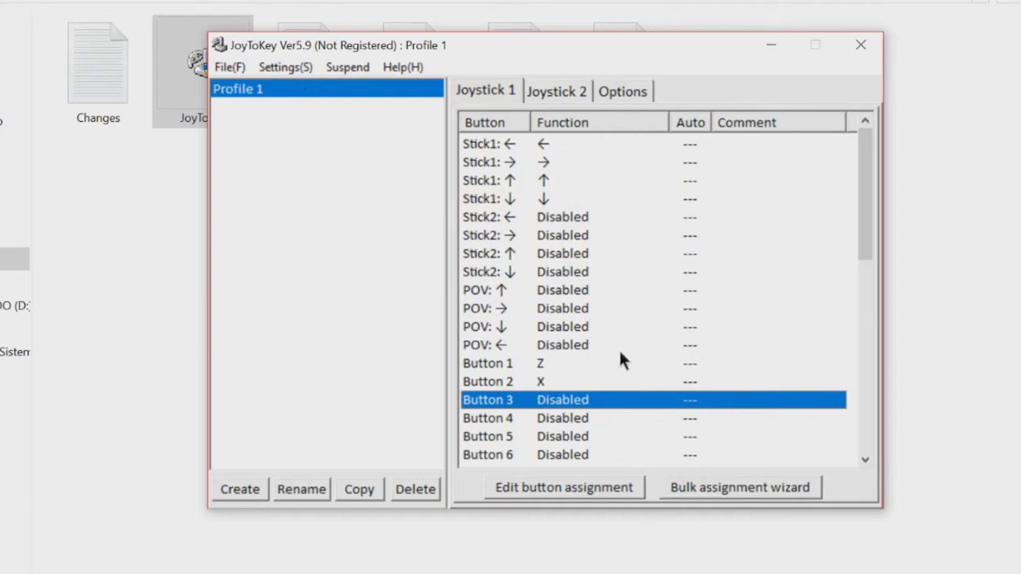
scroll(611, 394, down, 3)
scroll(599, 398, up, 3)
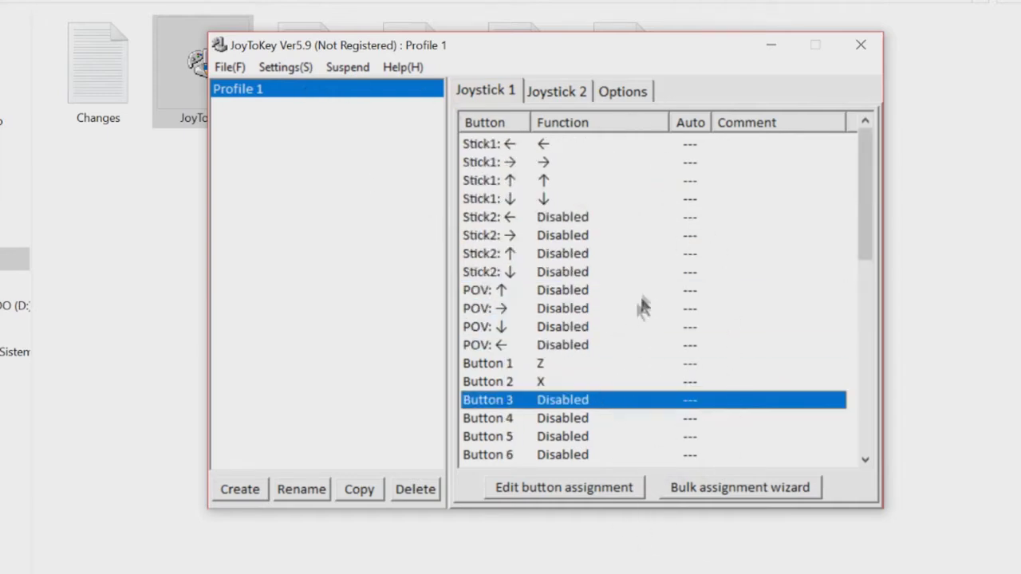